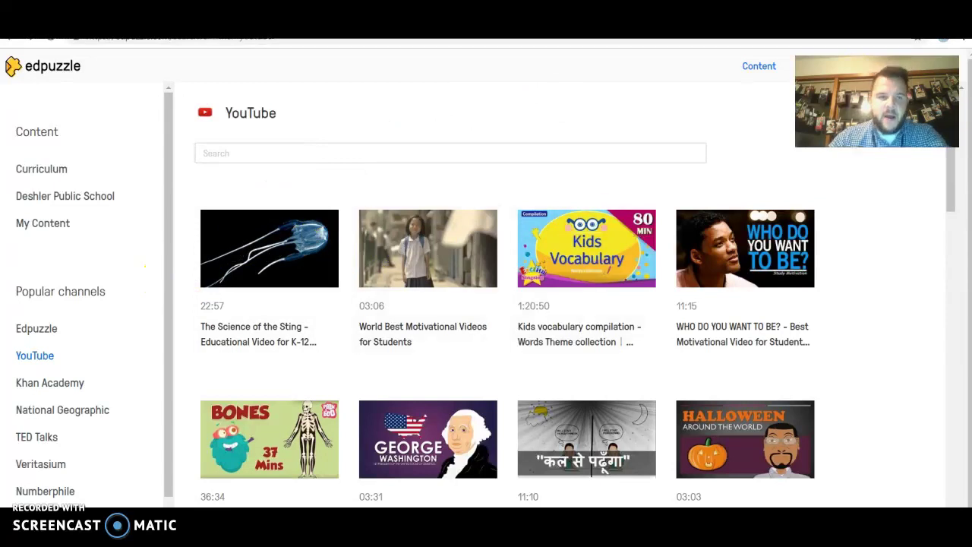
Open the class list and import the Current Events class from Google Classroom
click(75, 67)
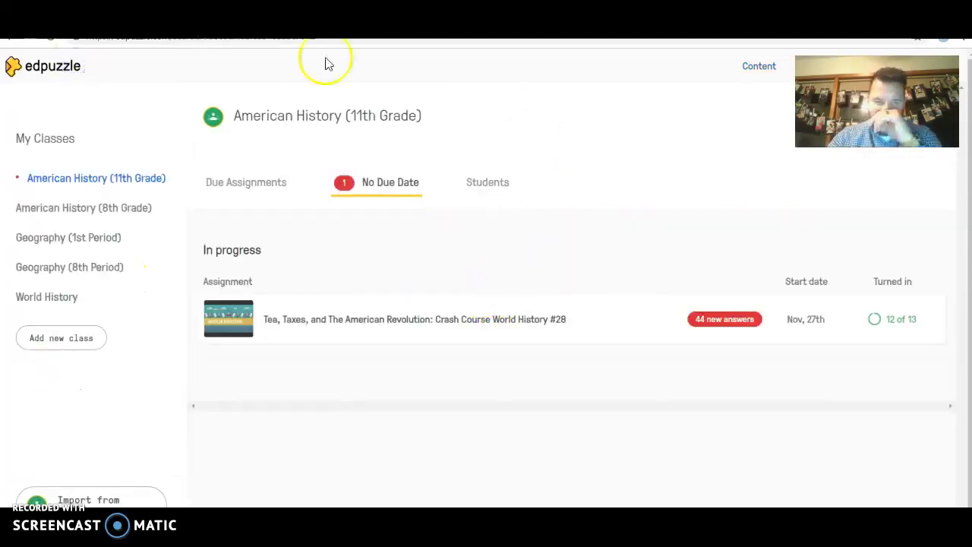
click(522, 322)
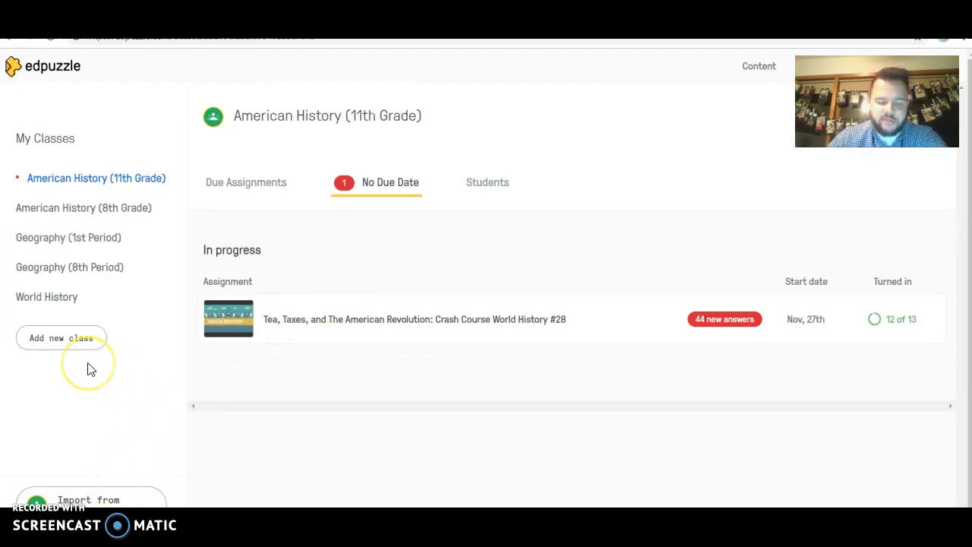
click(107, 495)
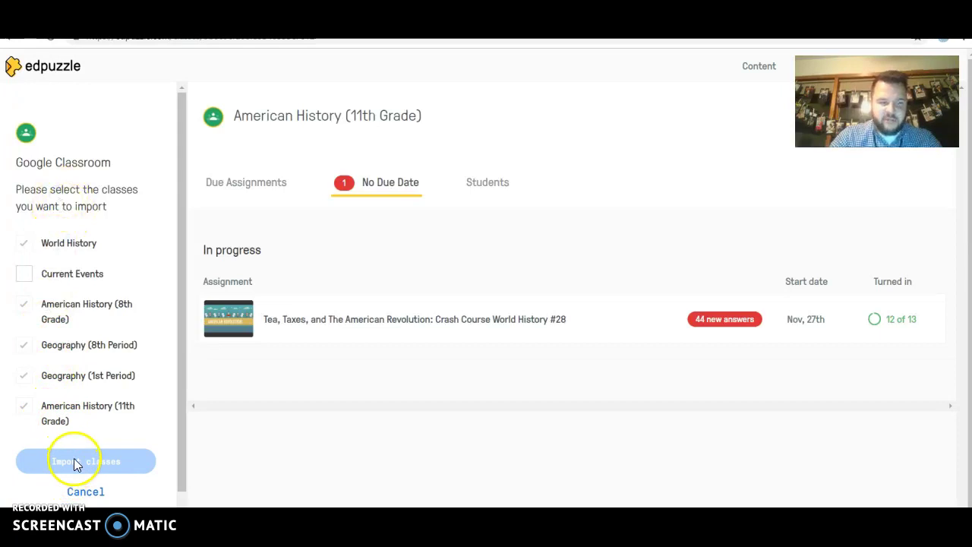
click(23, 277)
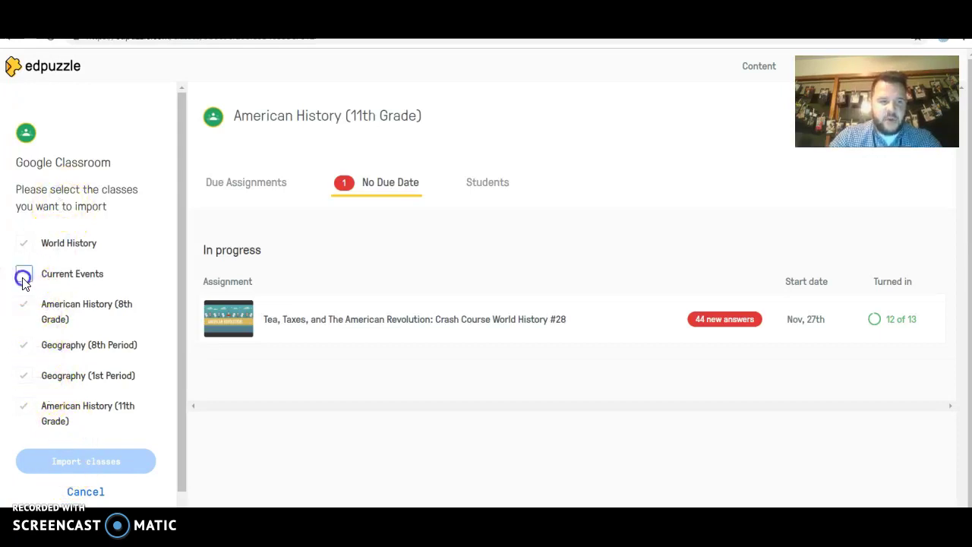
click(65, 461)
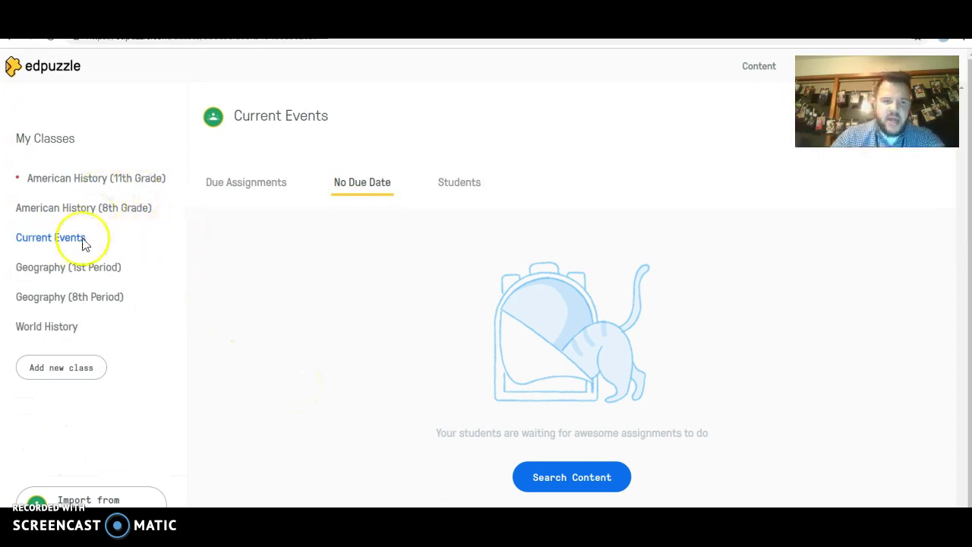
From the American History (11th Grade) class's due assignments, search the YouTube content and open the George Washington Biography video for editing
click(80, 179)
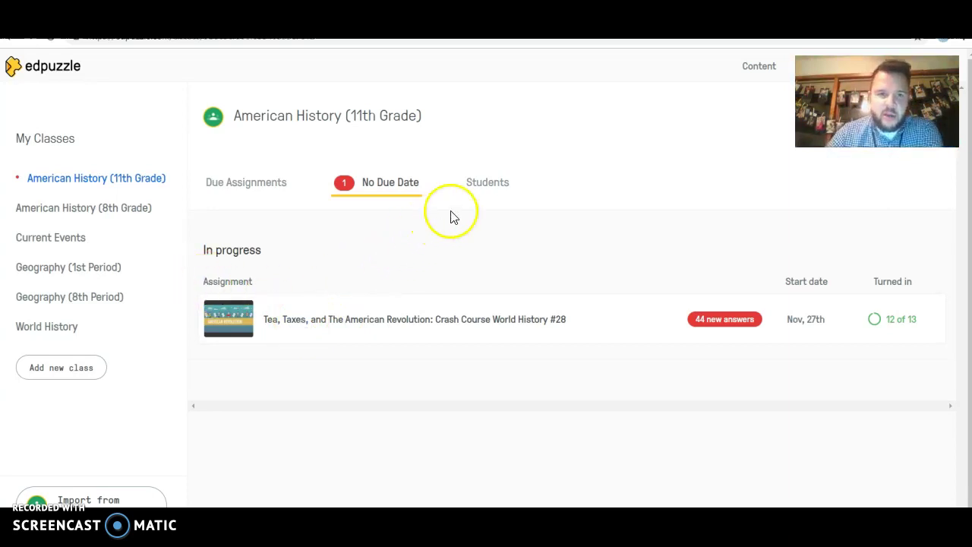
click(283, 192)
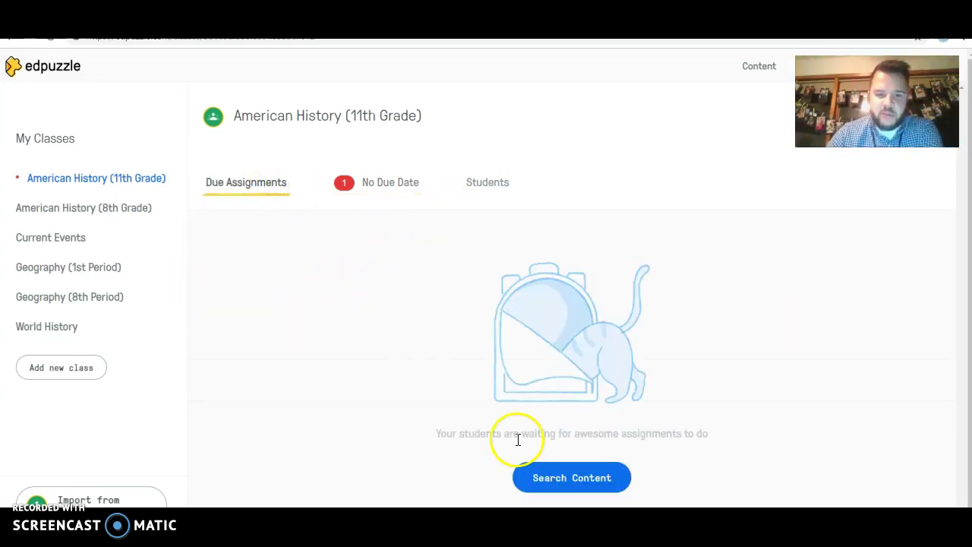
click(547, 477)
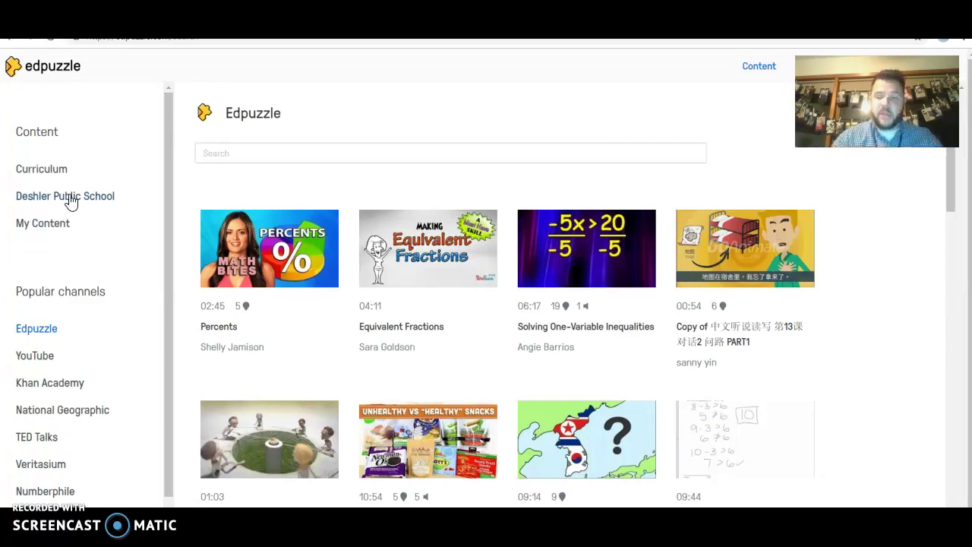
scroll(48, 289, down, 2)
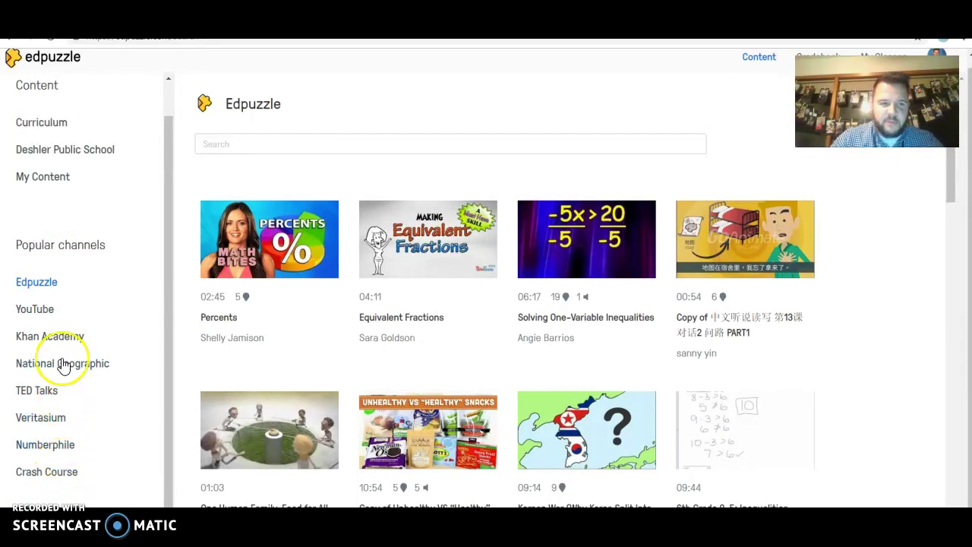
click(42, 309)
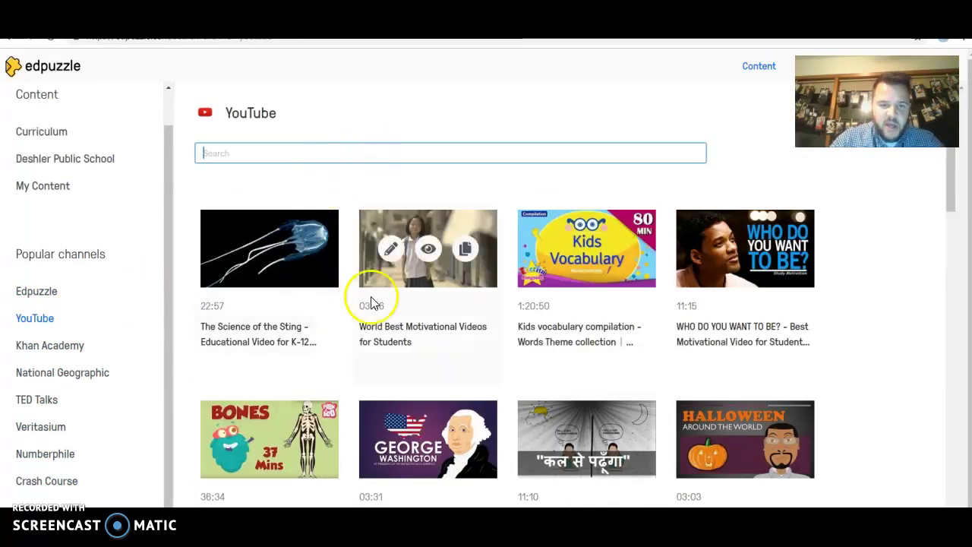
scroll(337, 302, down, 3)
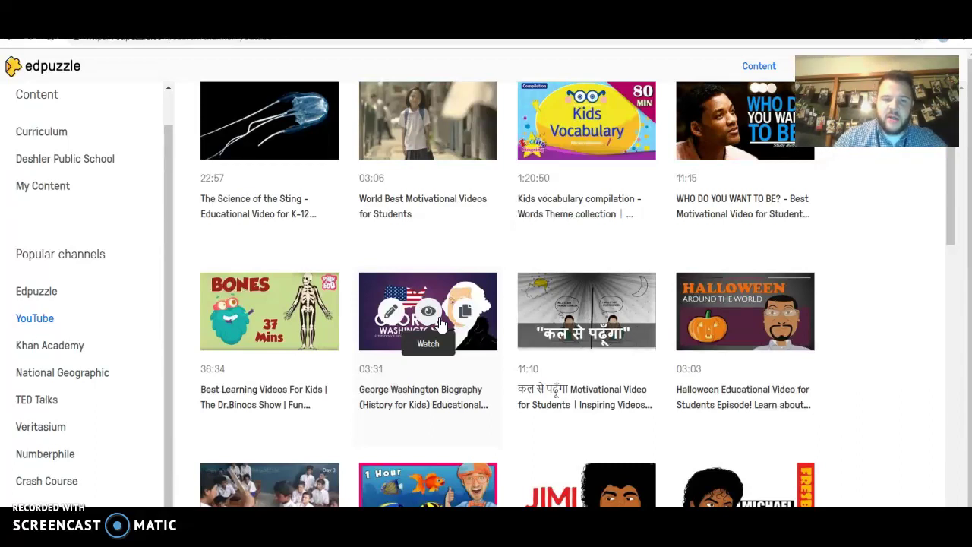
click(392, 314)
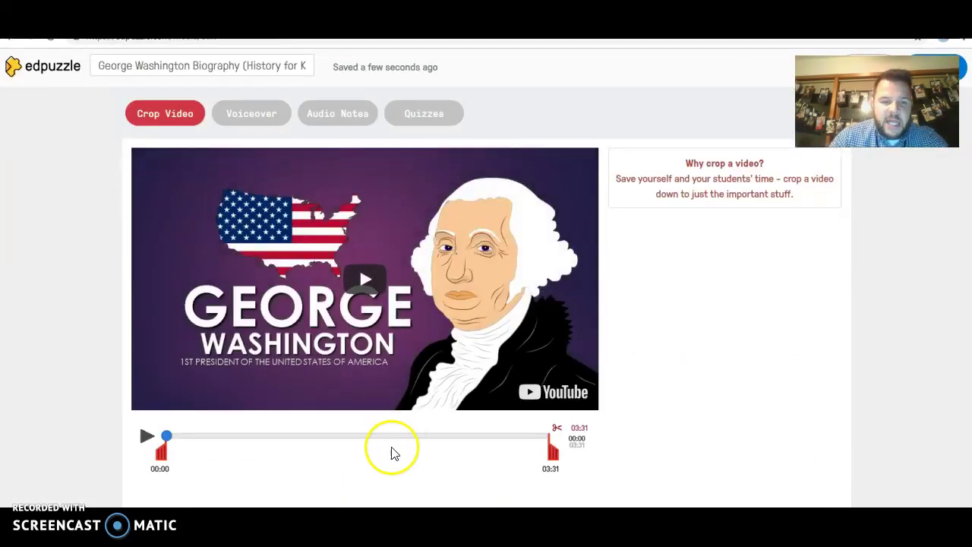
Crop the George Washington video so it starts at 00:37 and ends at 02:51
drag(160, 454, 203, 443)
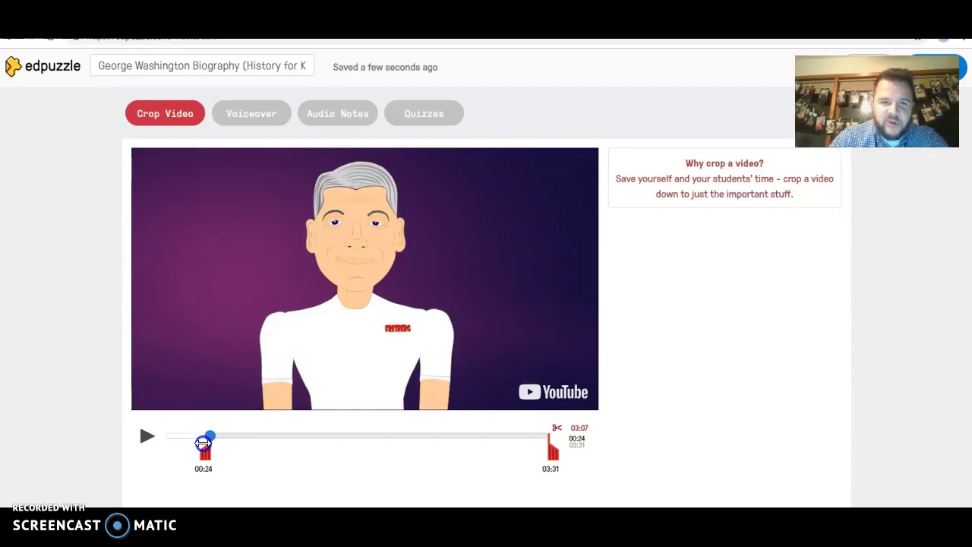
drag(202, 443, 227, 447)
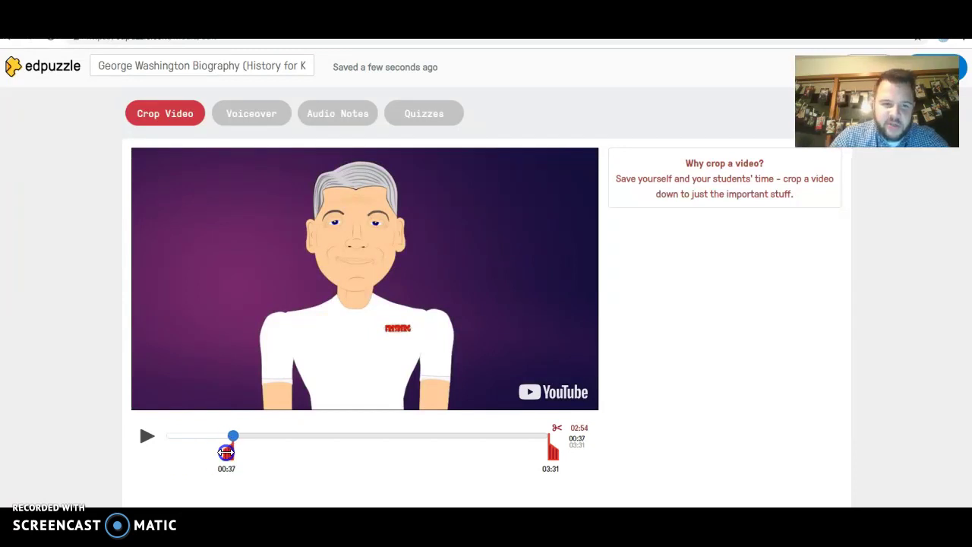
drag(552, 448, 476, 449)
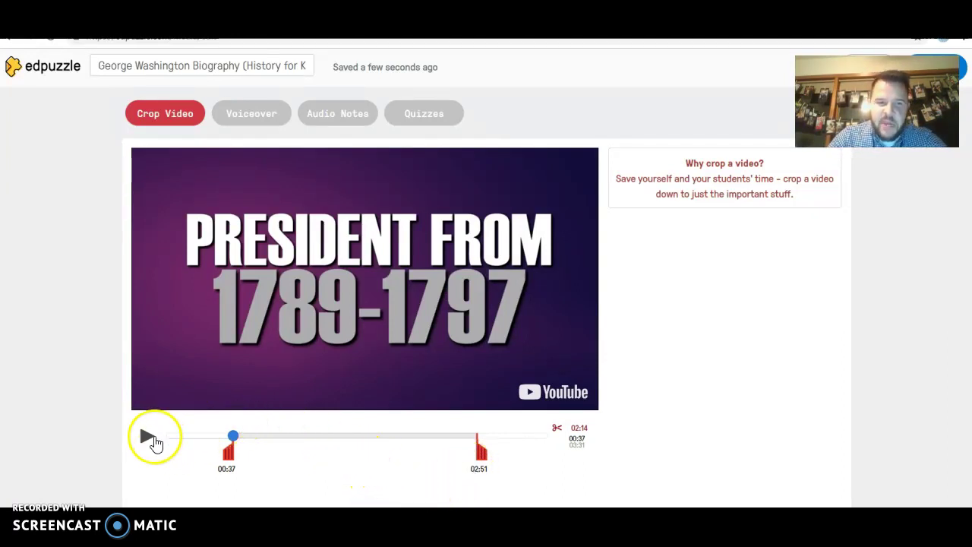
Look over the Voiceover and Audio Notes options for the cropped video and switch to editing Quizzes
click(277, 128)
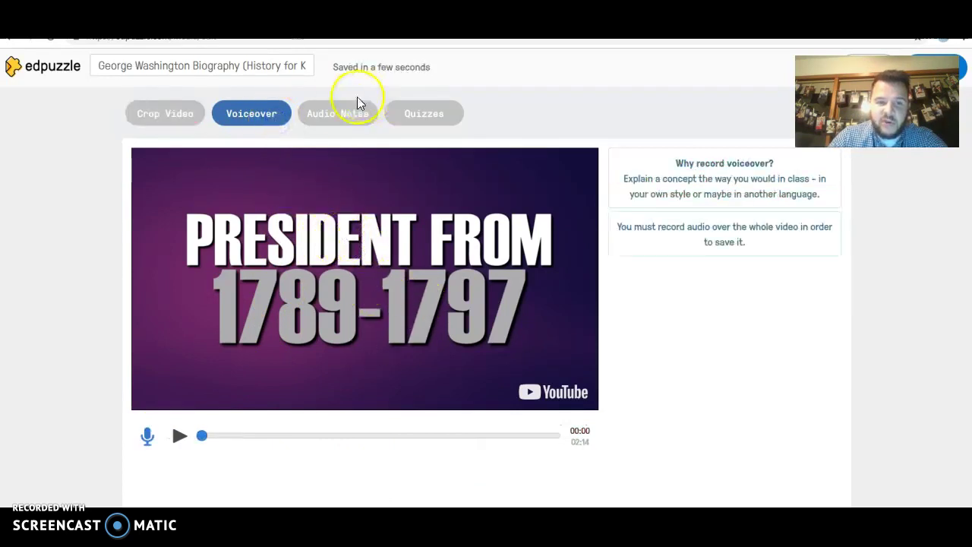
click(339, 111)
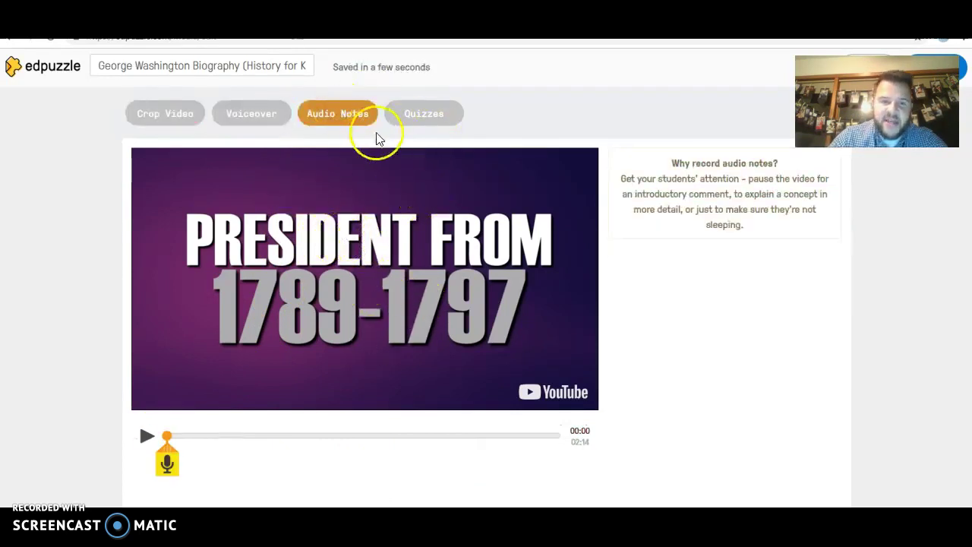
click(423, 122)
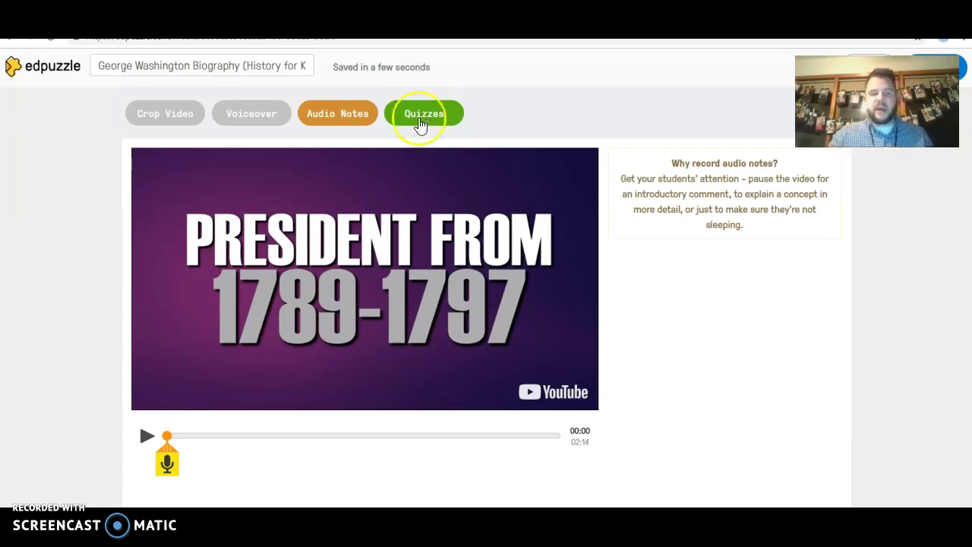
click(421, 123)
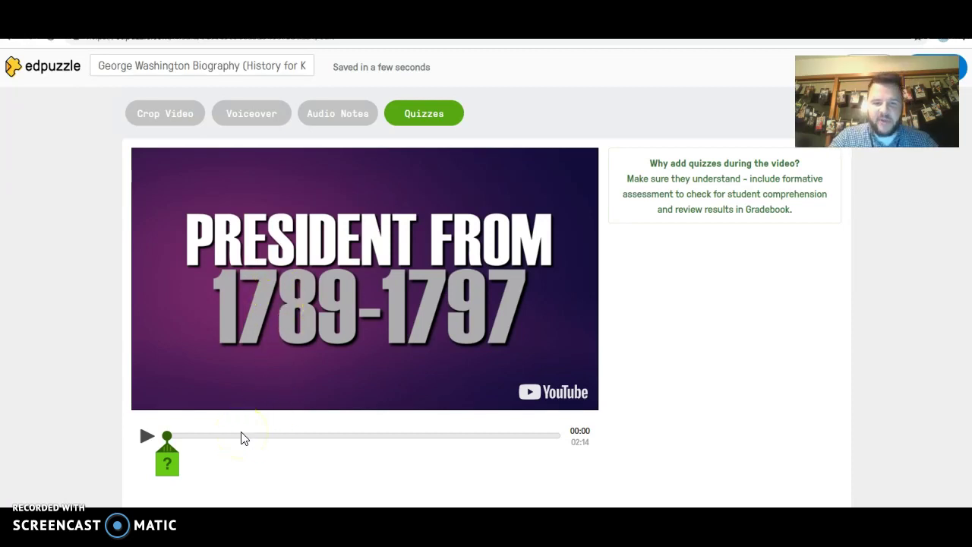
Add a quiz item at 00:00, view the multiple-choice and comment types, and choose the open-ended question type
click(167, 464)
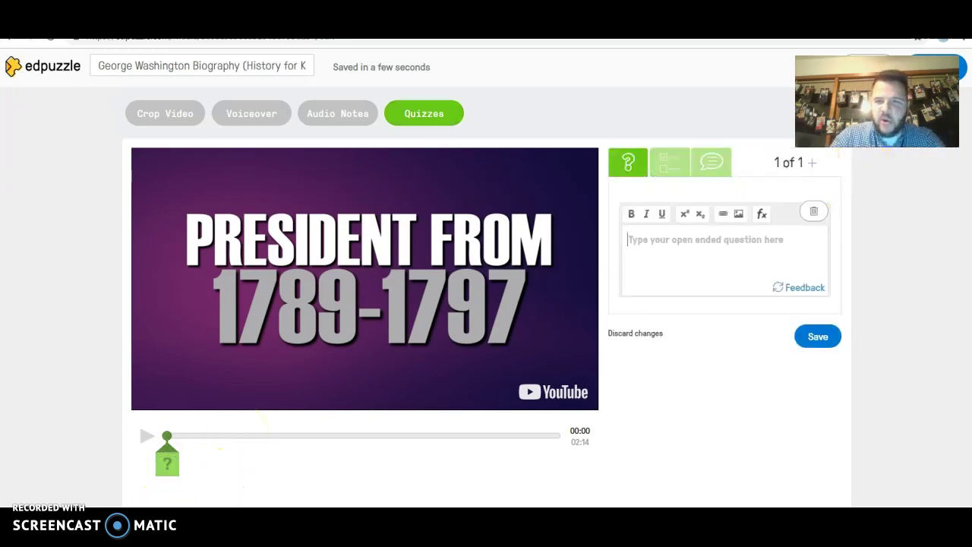
click(679, 171)
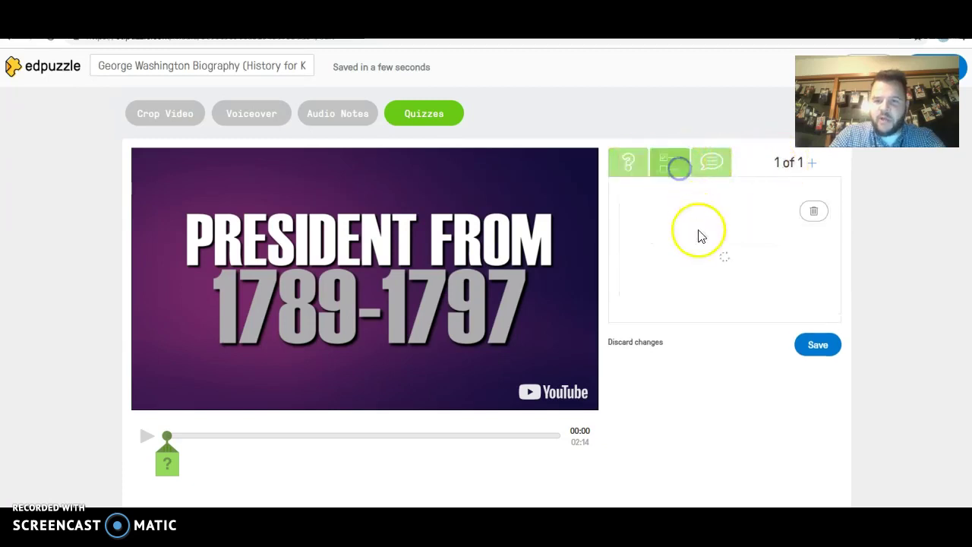
click(705, 163)
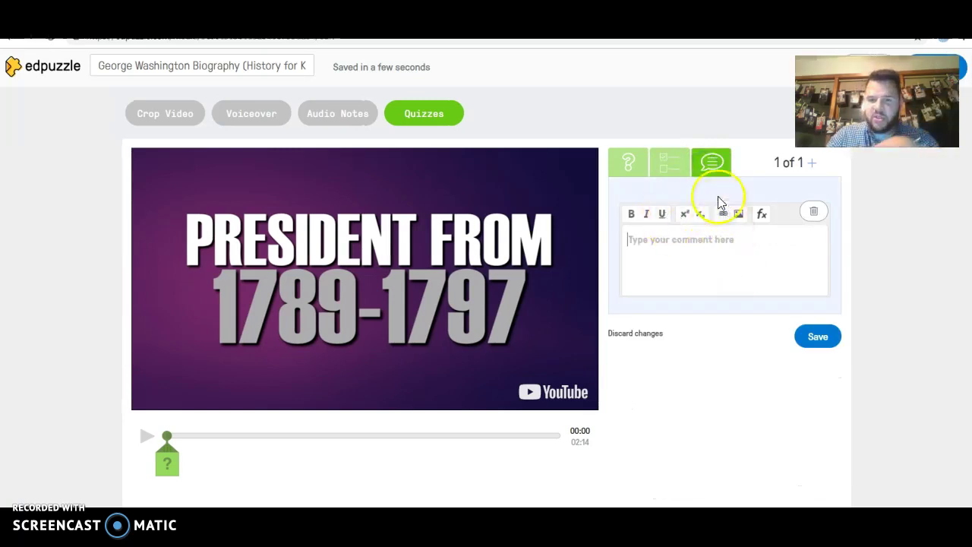
click(671, 162)
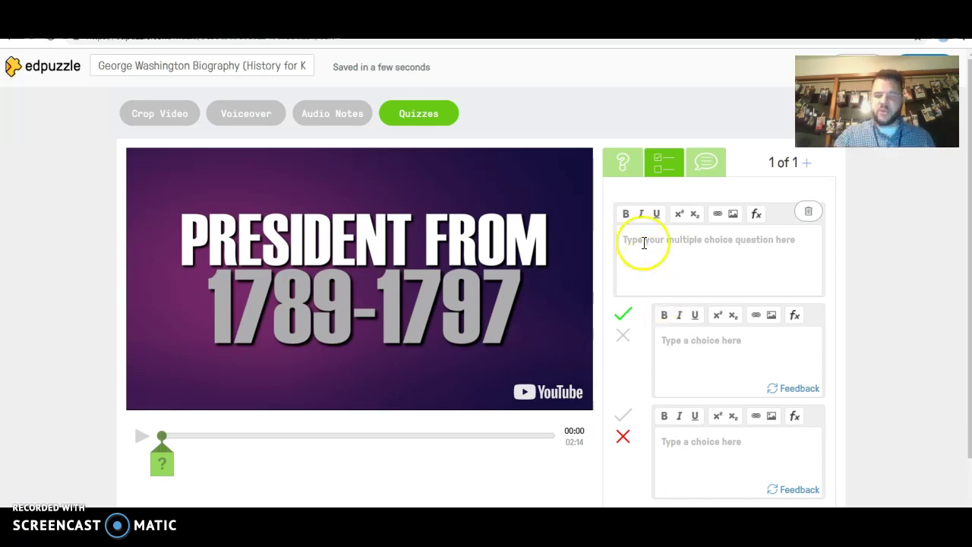
click(627, 162)
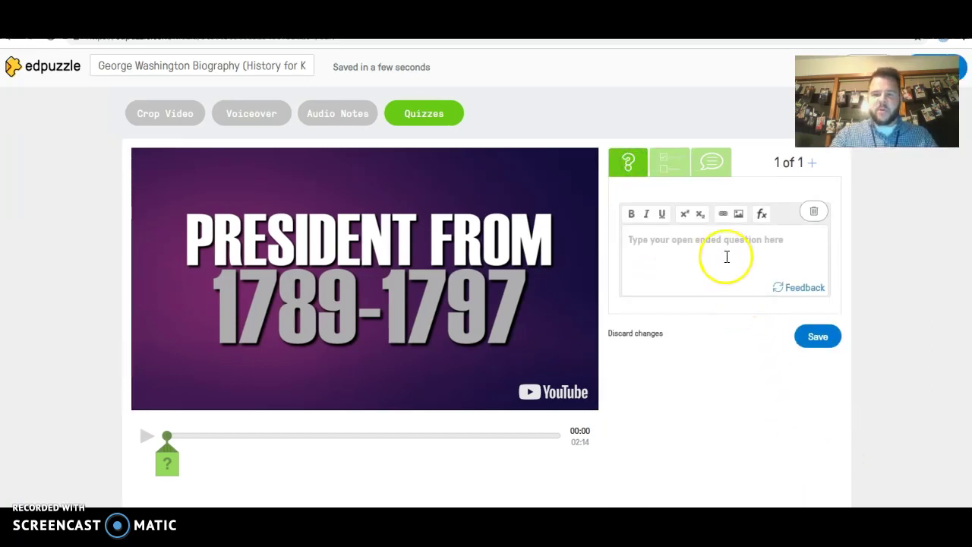
Write the open-ended question "Why did George Washington try to retire from Public life?" and save it
click(726, 256)
text(When)
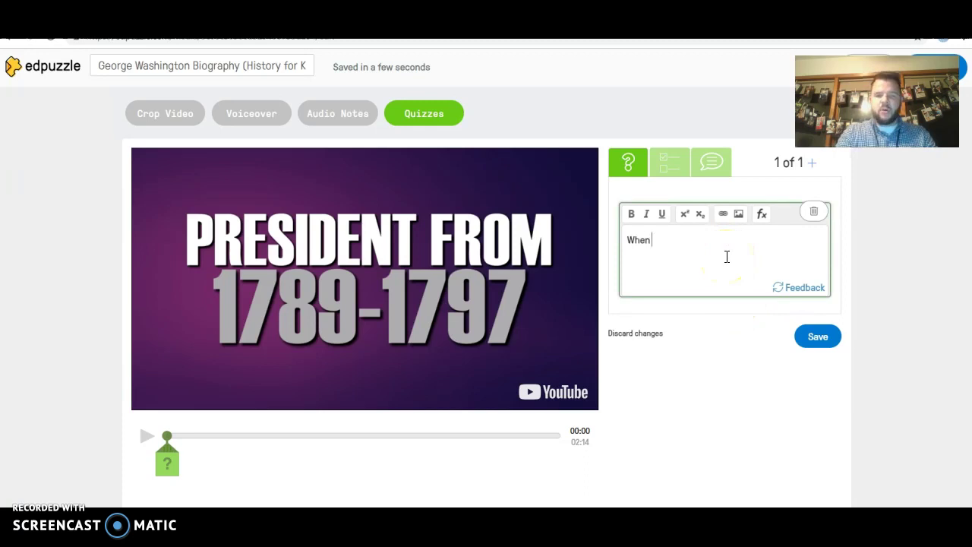
text(y did Geo)
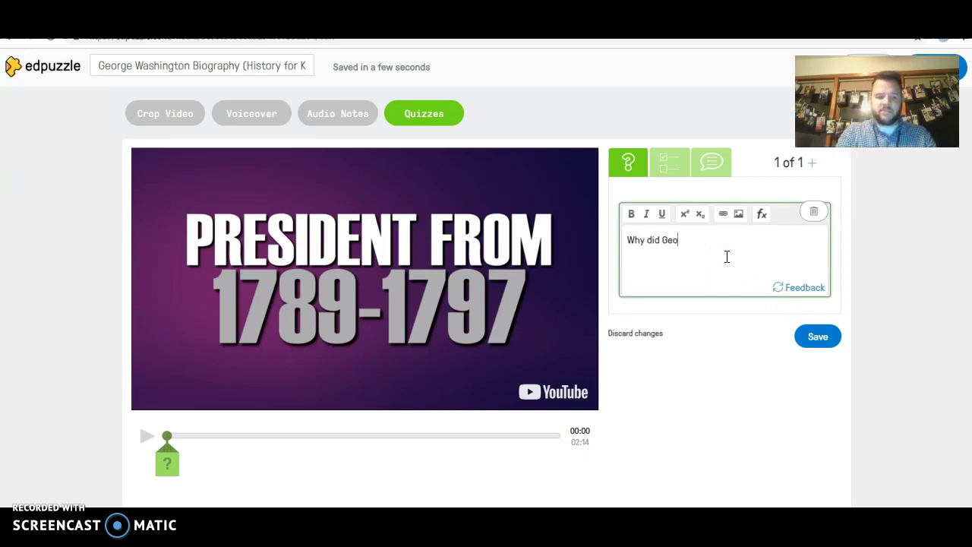
key(BackSpace)
text(eor)
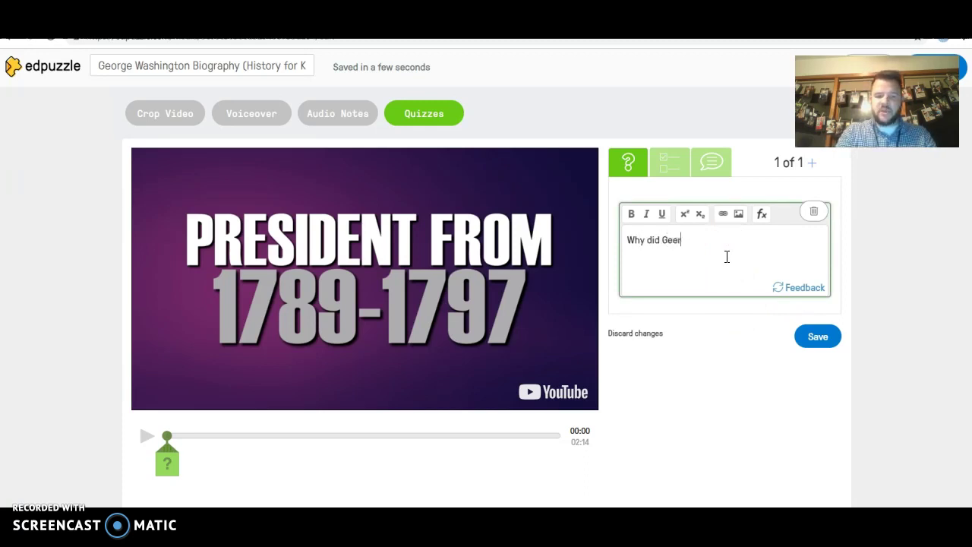
text(ge Washington try to retire from Public life?)
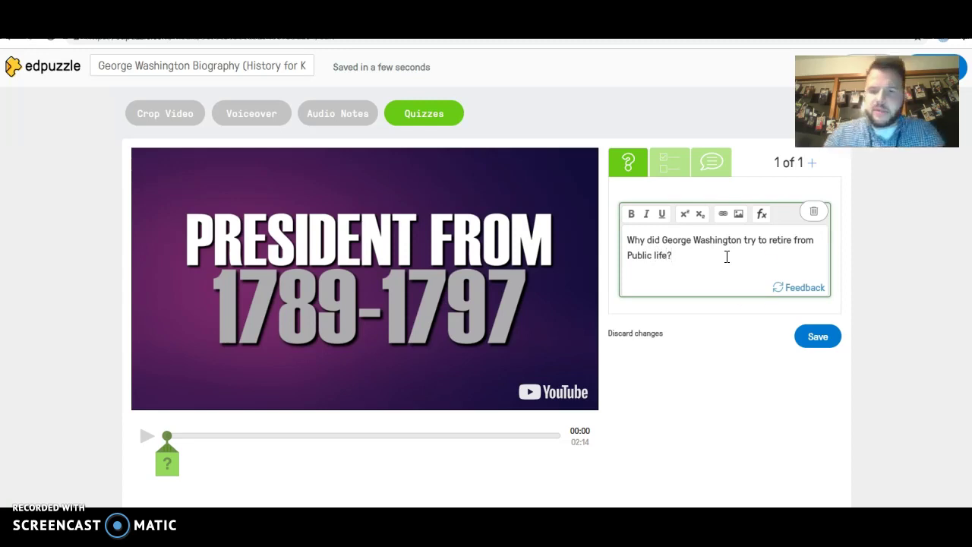
click(817, 338)
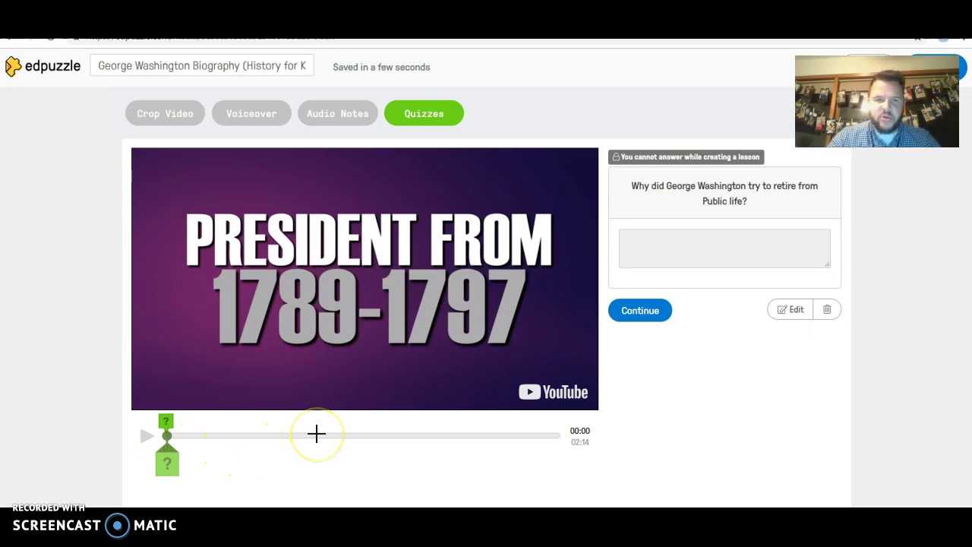
Play the cropped video, skip ahead and pause it at 00:15
drag(251, 435, 178, 438)
click(147, 436)
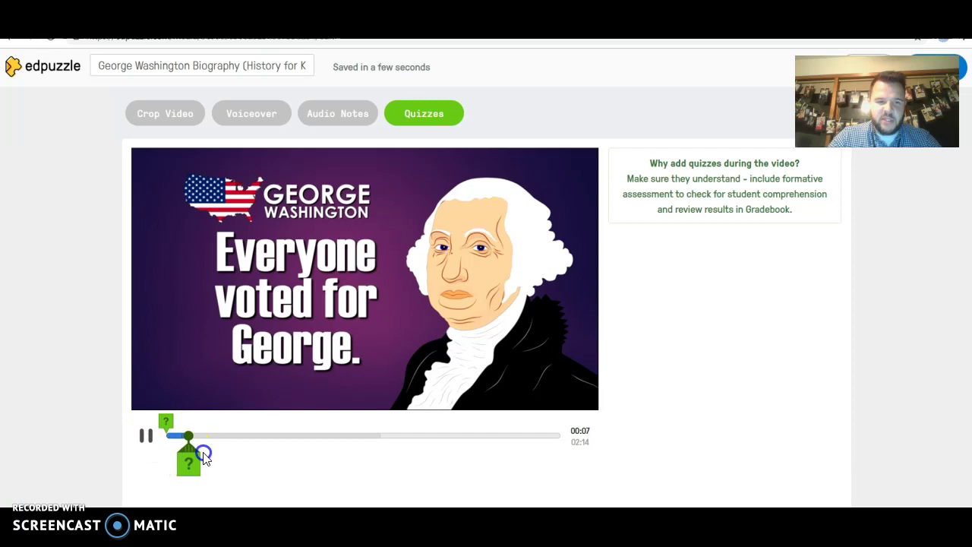
drag(192, 444, 212, 445)
click(146, 436)
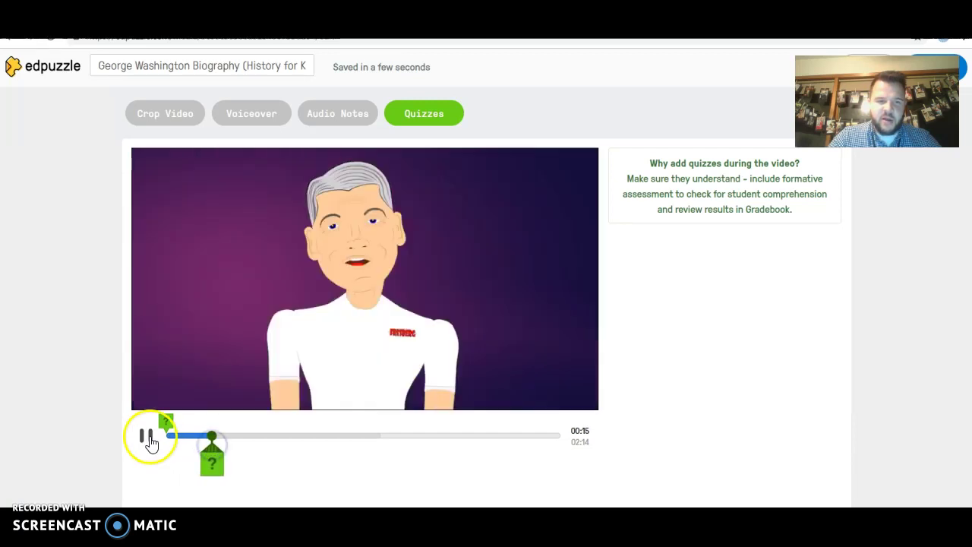
Add an open-ended question at 00:15 reading "Did George Washington really cut down a cherry tree and lie about it?" and save it
click(214, 464)
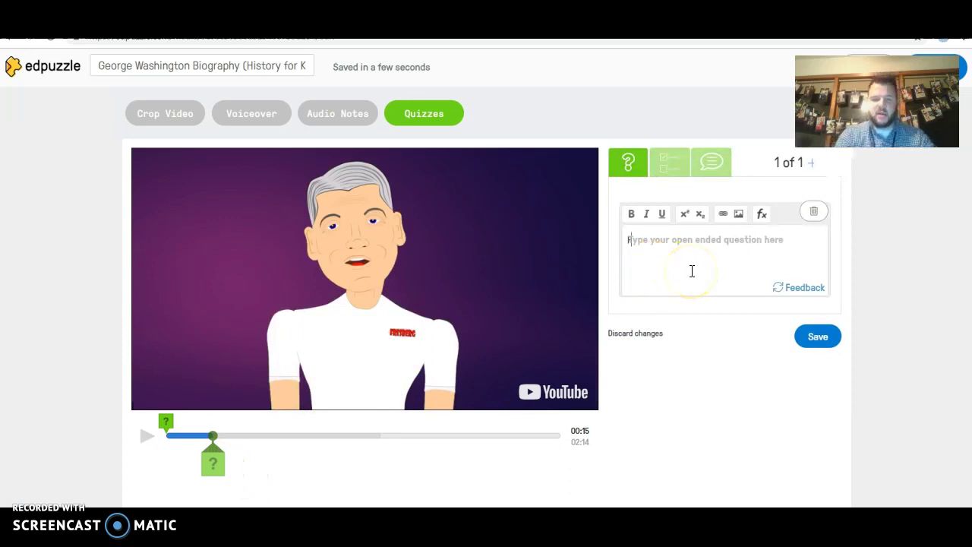
click(691, 271)
text(Did G)
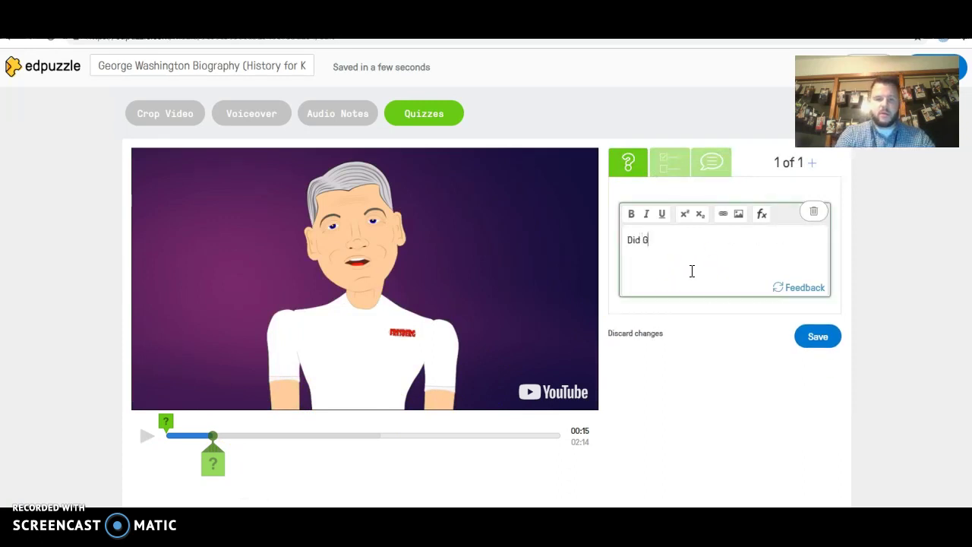
text(eorge Wasih)
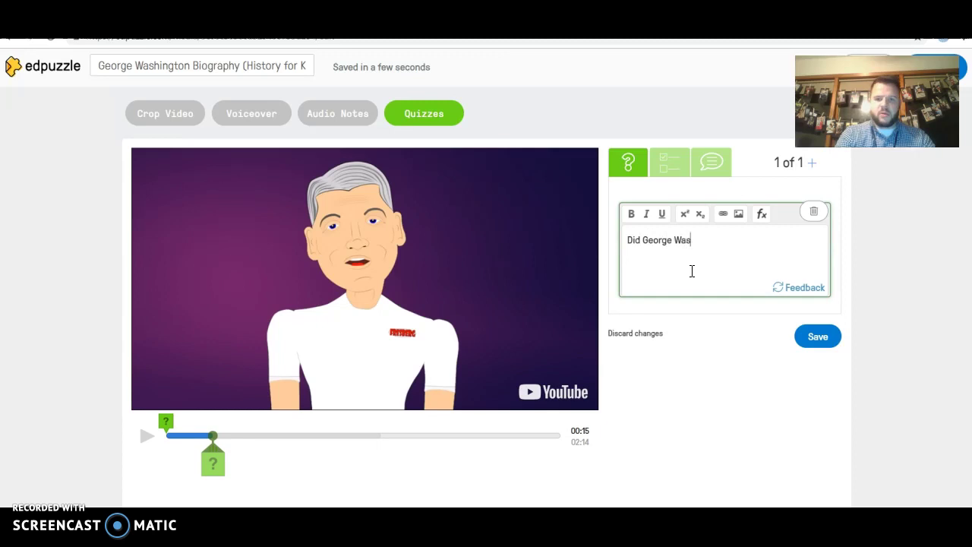
key(BackSpace)
key(BackSpace)
text(hin)
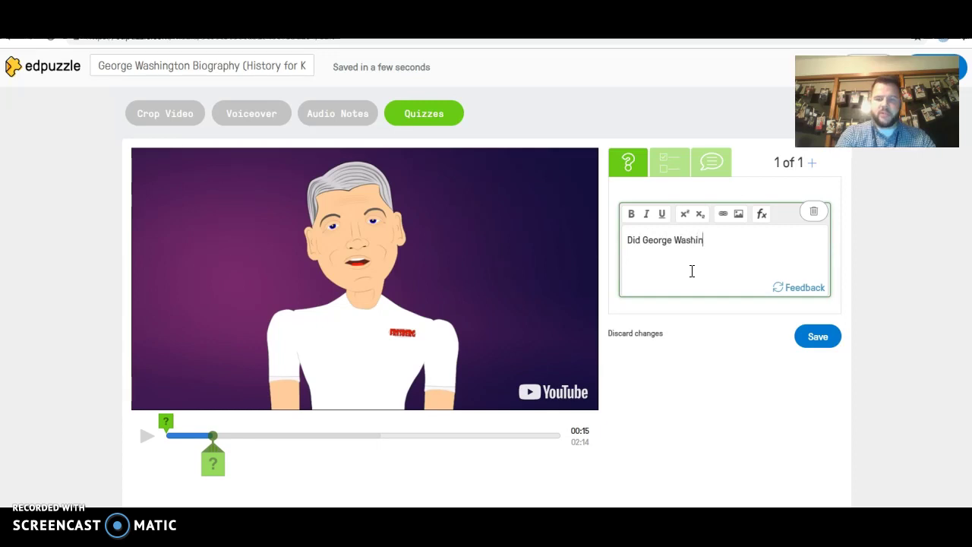
text(gton really)
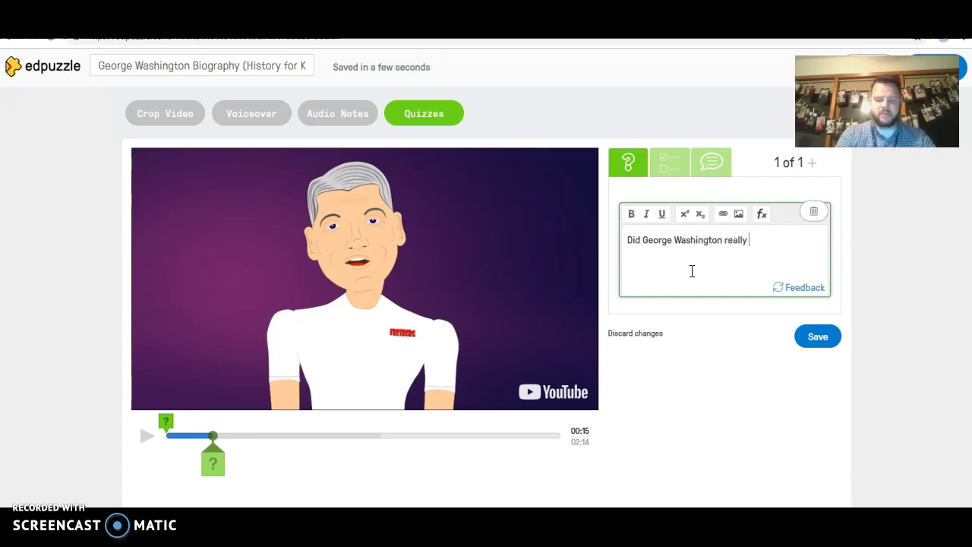
text( cut down a)
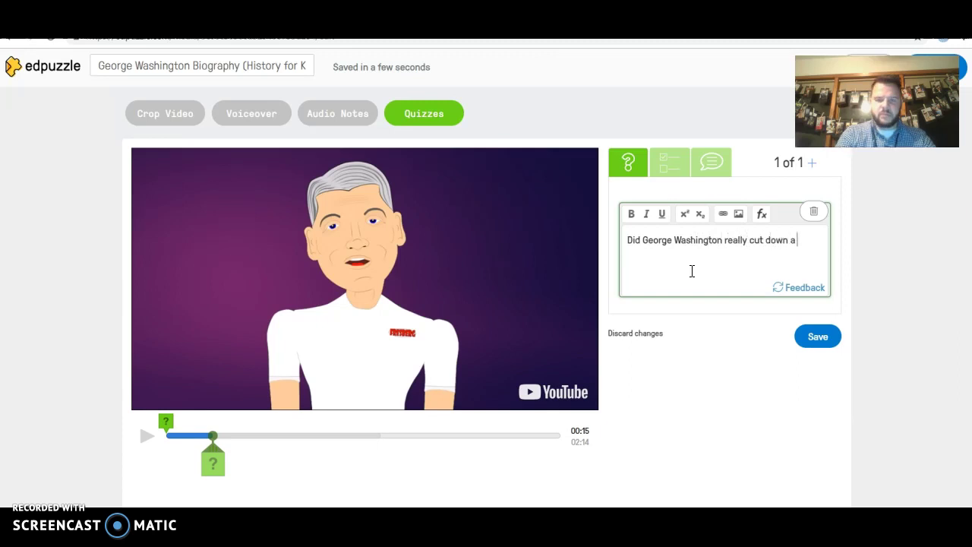
text( cherry rree and )
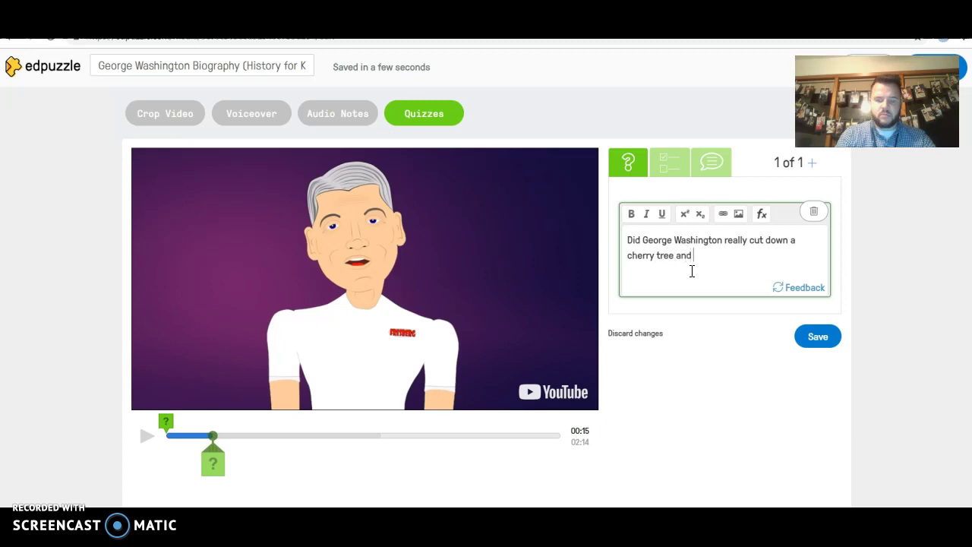
text(lie about it?)
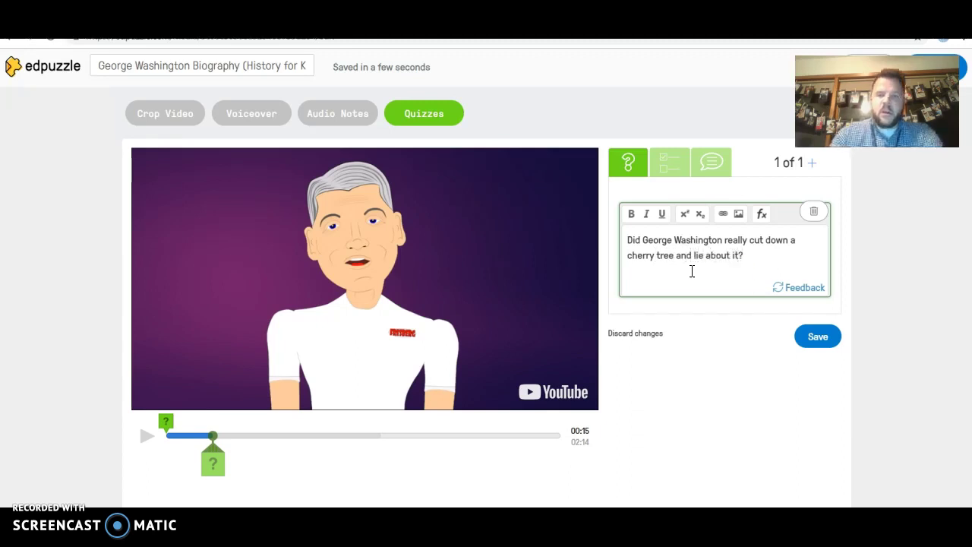
click(818, 336)
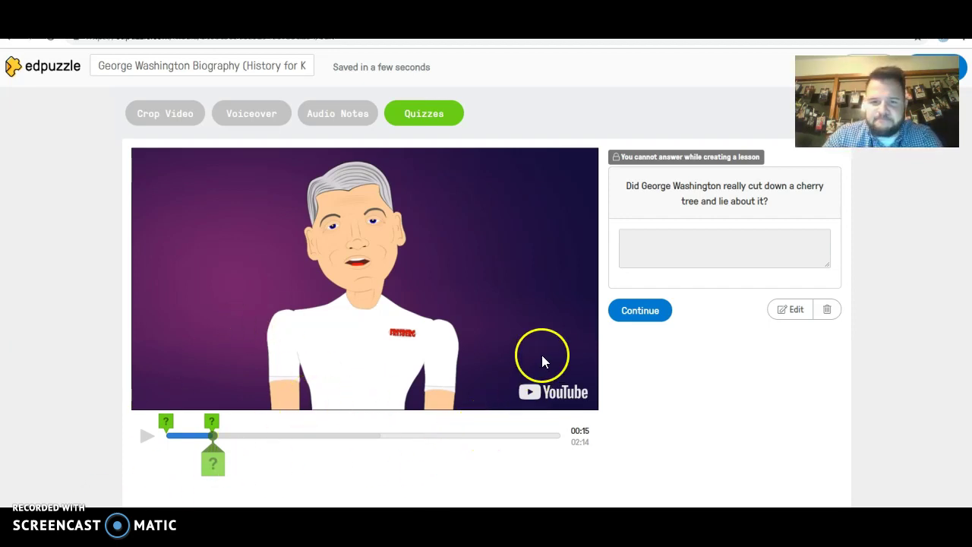
Resume the video, finish the lesson and assign it to the American History (8th Grade) class
click(625, 315)
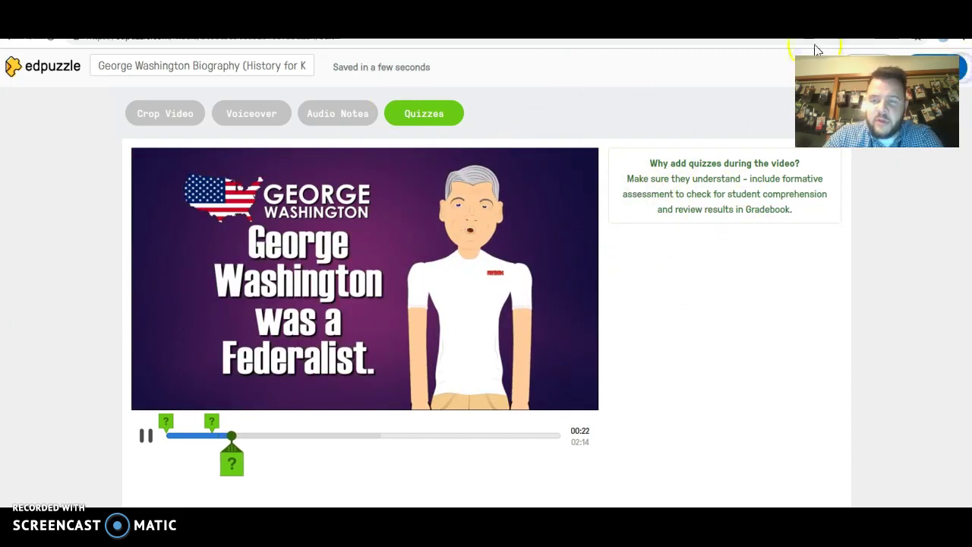
click(941, 67)
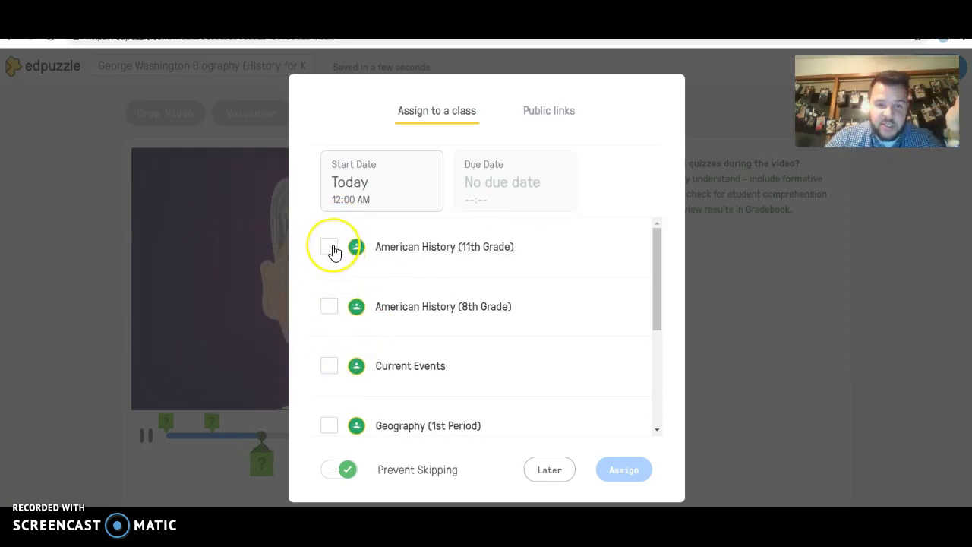
click(326, 306)
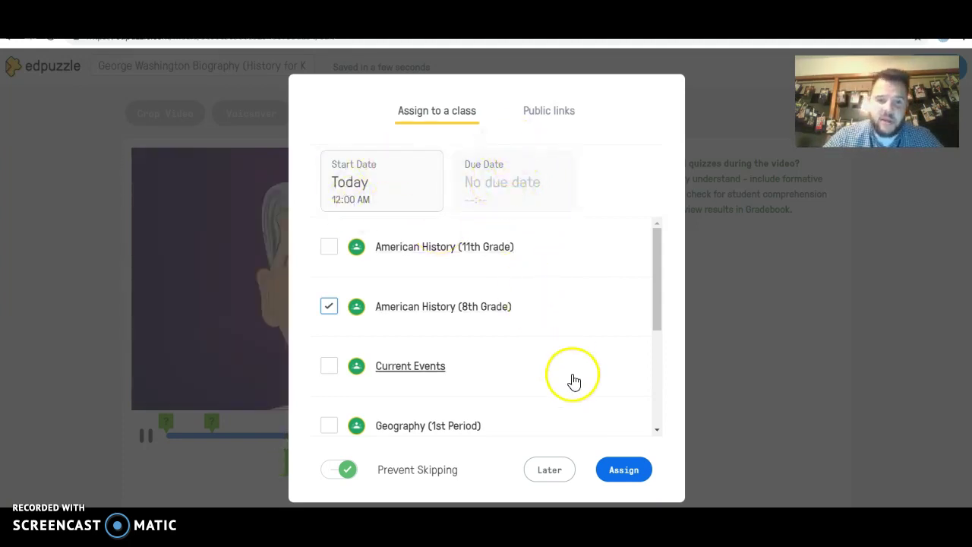
click(623, 468)
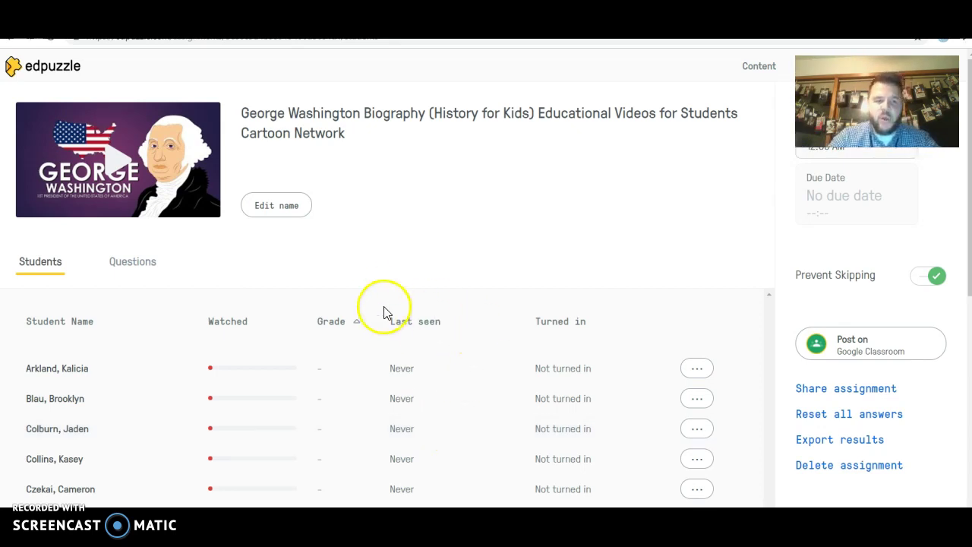
Examine the new assignment's student watch progress and its Google Classroom posting form, closing the form without assigning
scroll(386, 281, down, 3)
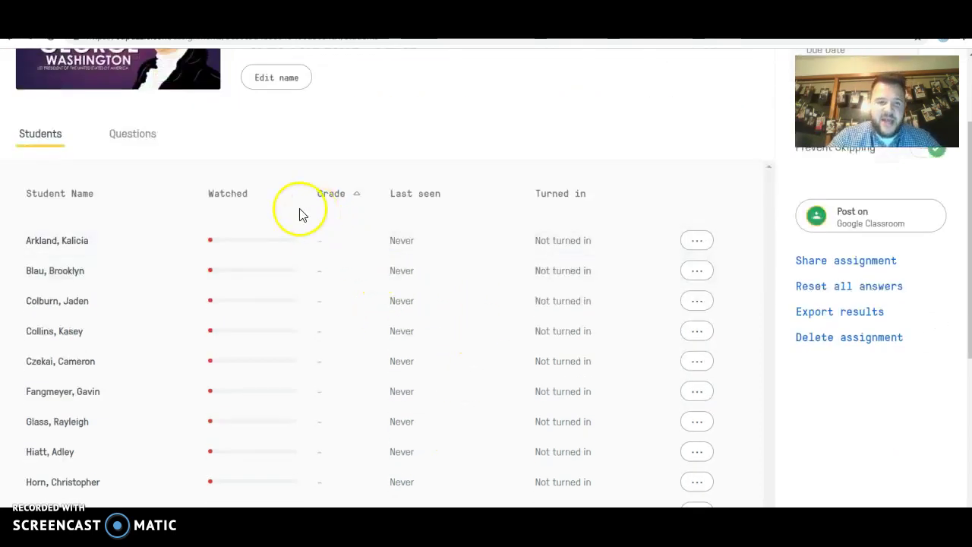
mouse_move(239, 168)
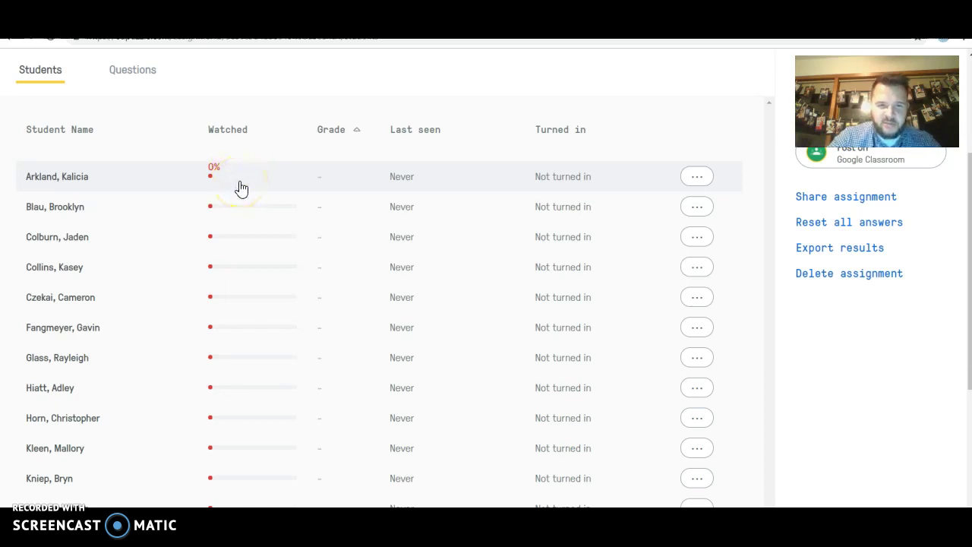
mouse_move(271, 307)
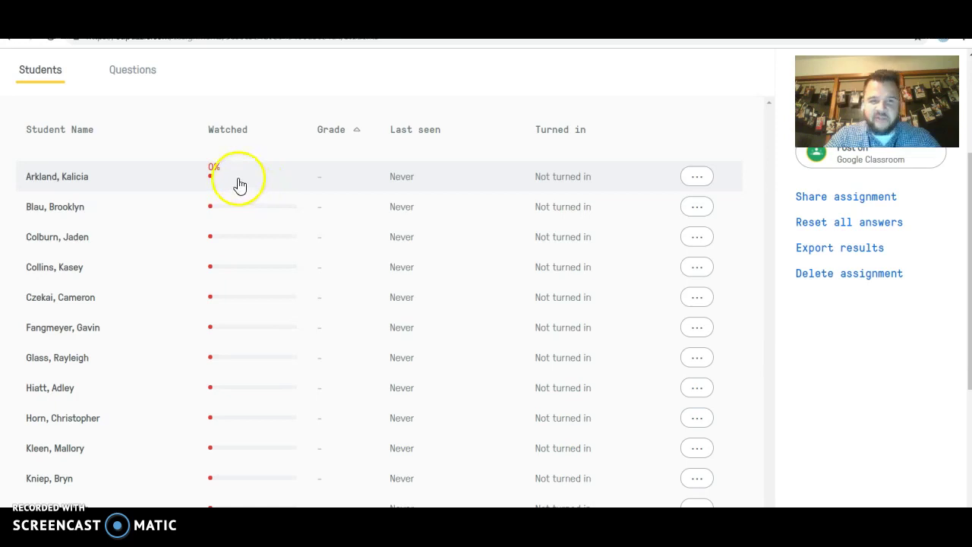
scroll(391, 193, up, 3)
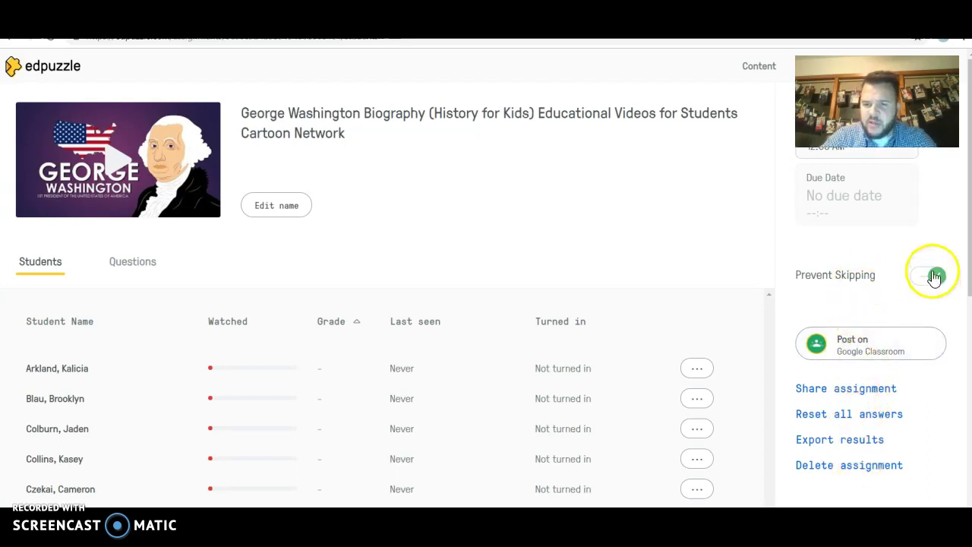
click(844, 342)
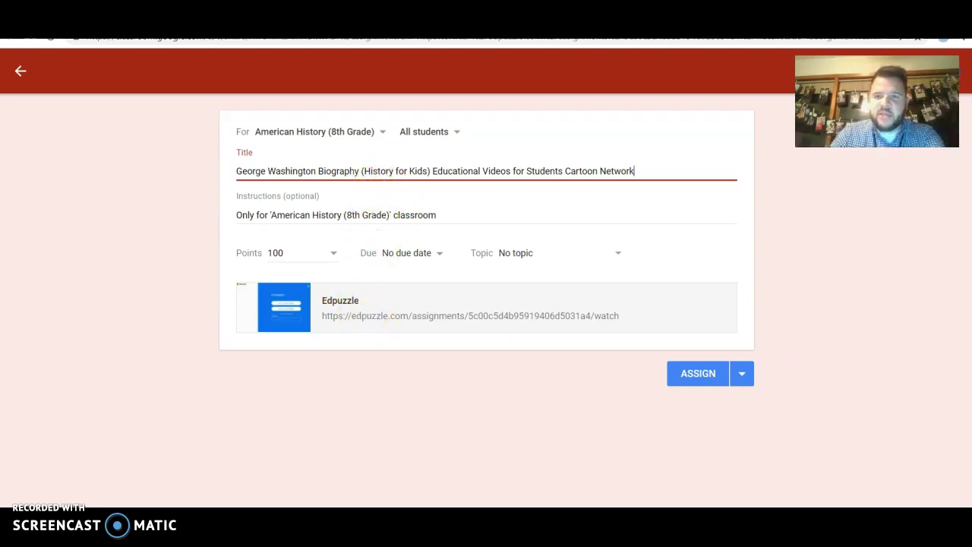
key(ctrl+w)
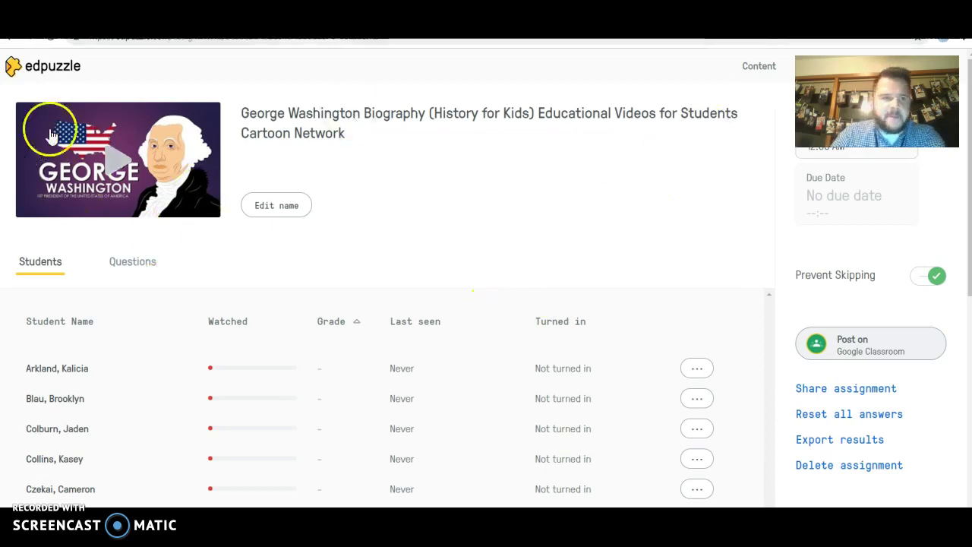
Open the 11th-grade American History assignment "Tea, Taxes, and The American Revolution" and examine each student's watched, grade and turned-in status
click(55, 68)
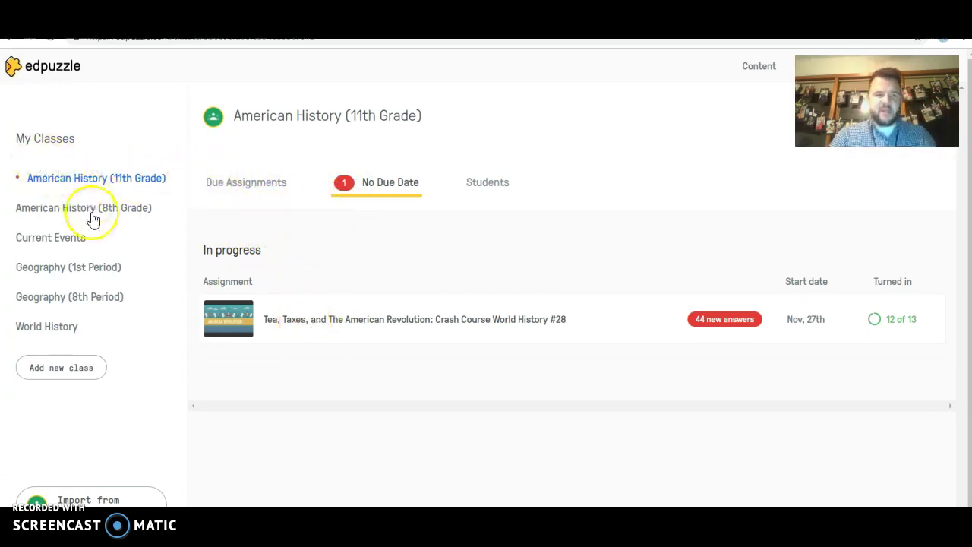
click(283, 322)
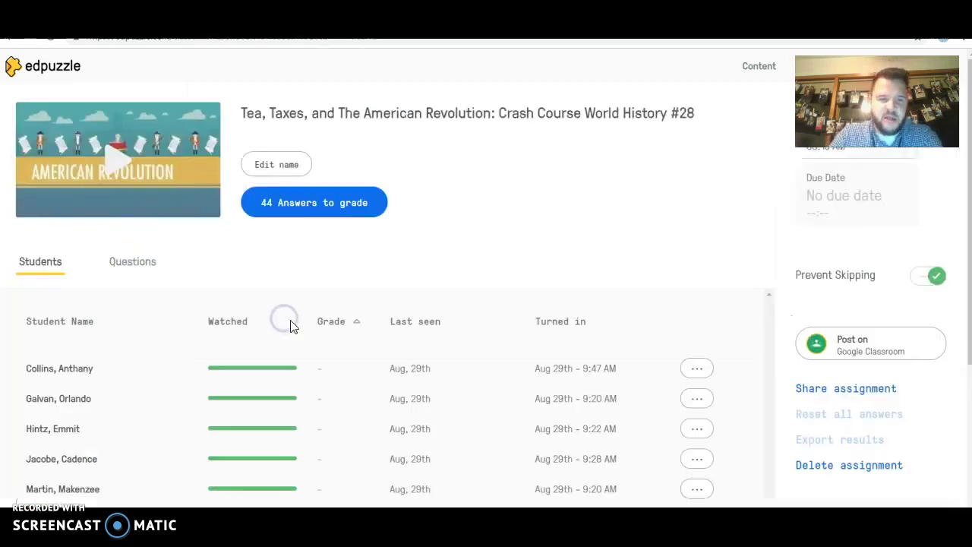
scroll(288, 323, down, 3)
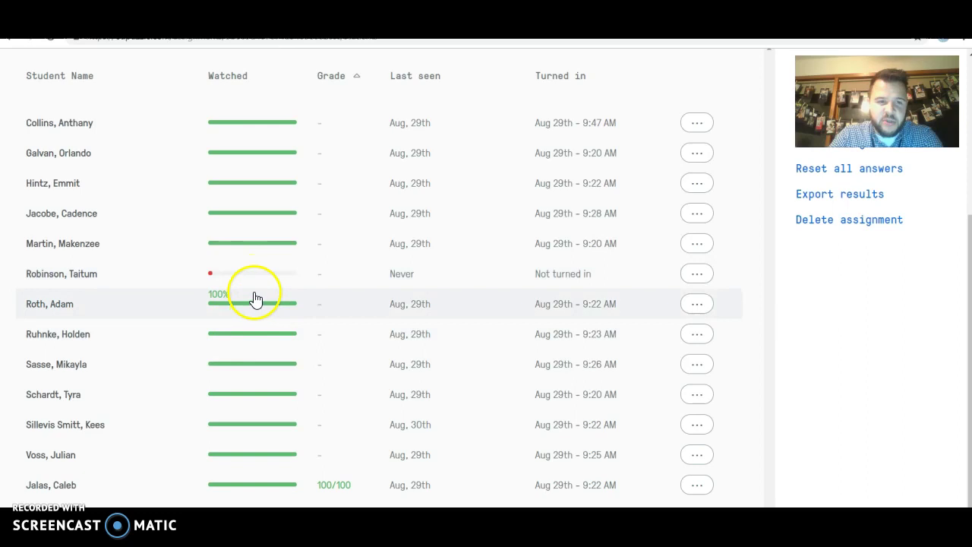
scroll(379, 300, up, 3)
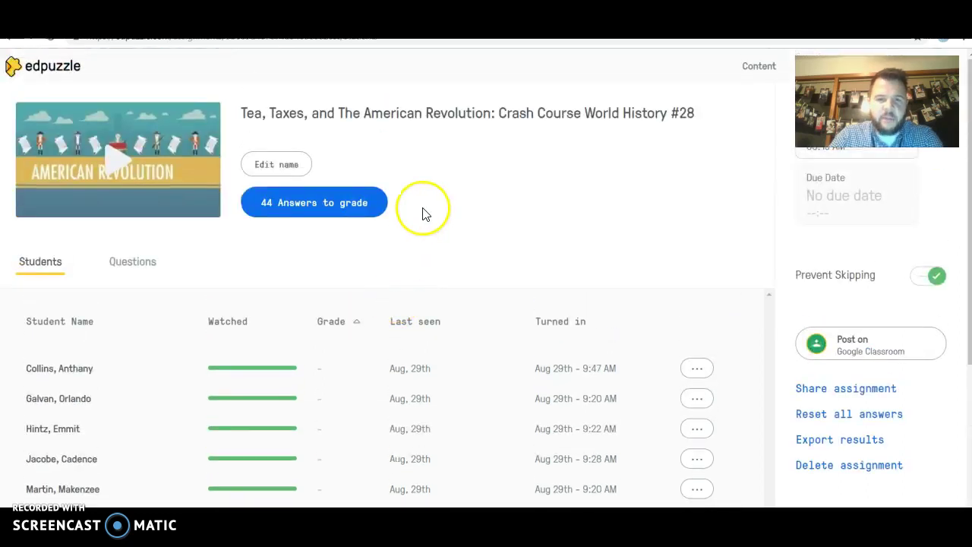
scroll(429, 212, down, 3)
scroll(556, 243, up, 3)
scroll(556, 243, down, 3)
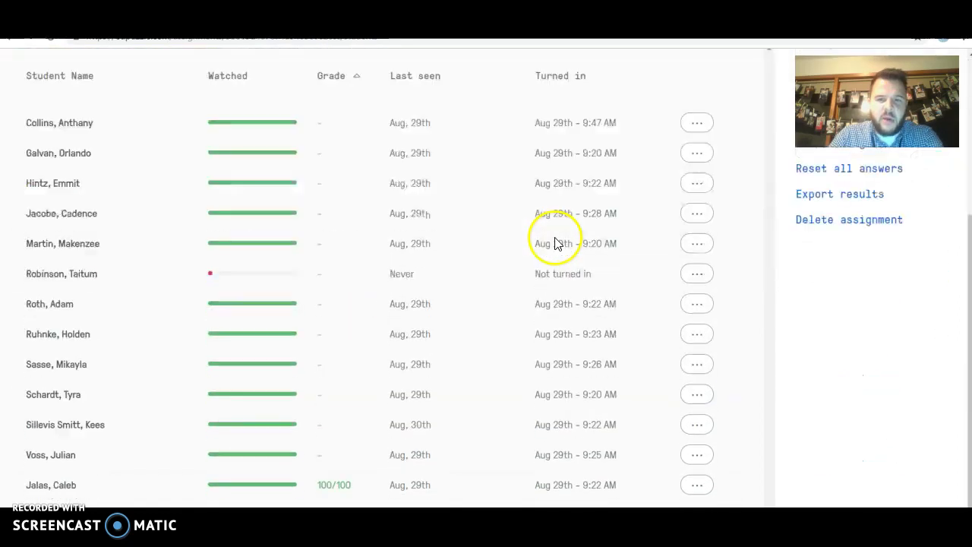
scroll(556, 243, up, 2)
scroll(555, 243, up, 1)
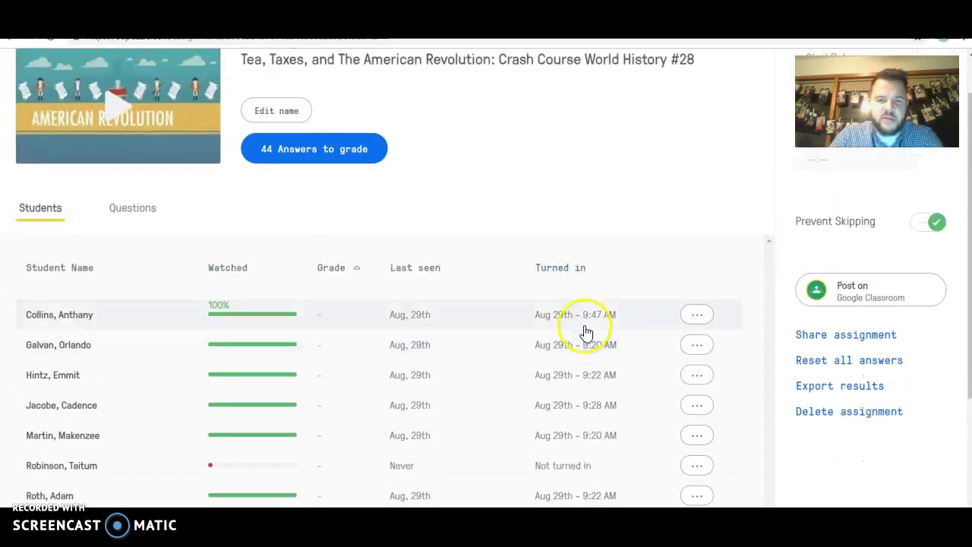
scroll(468, 340, up, 1)
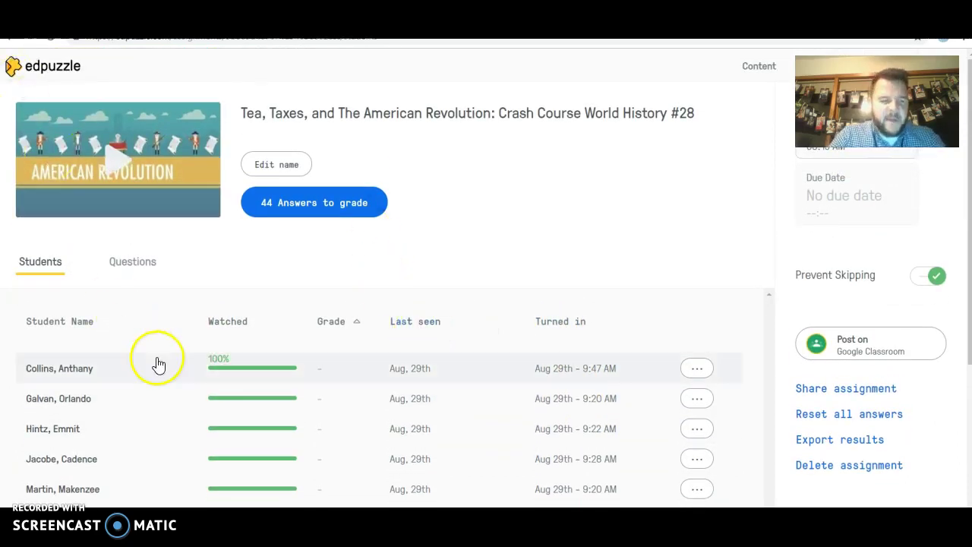
Look through the open-ended questions of the American Revolution assignment and their grading status
click(130, 263)
scroll(471, 371, down, 4)
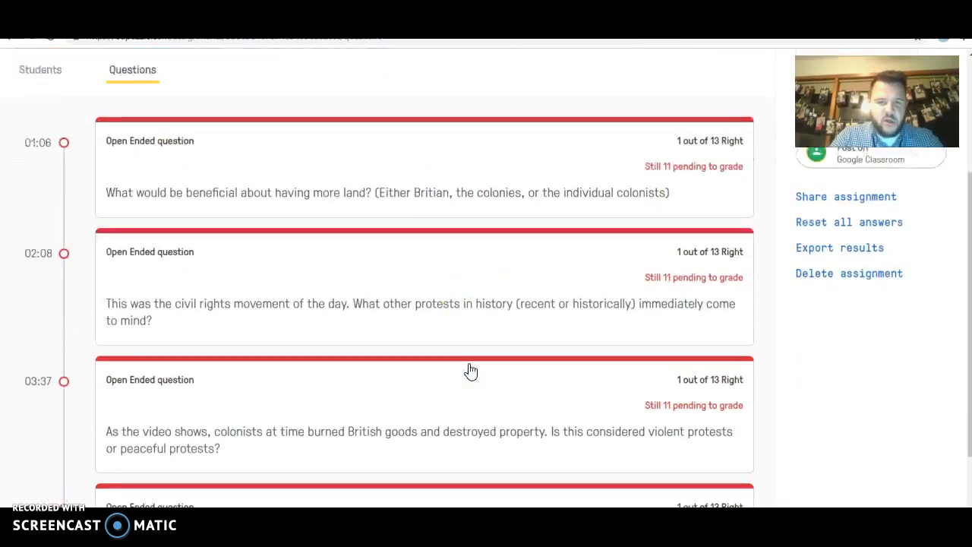
scroll(471, 370, up, 4)
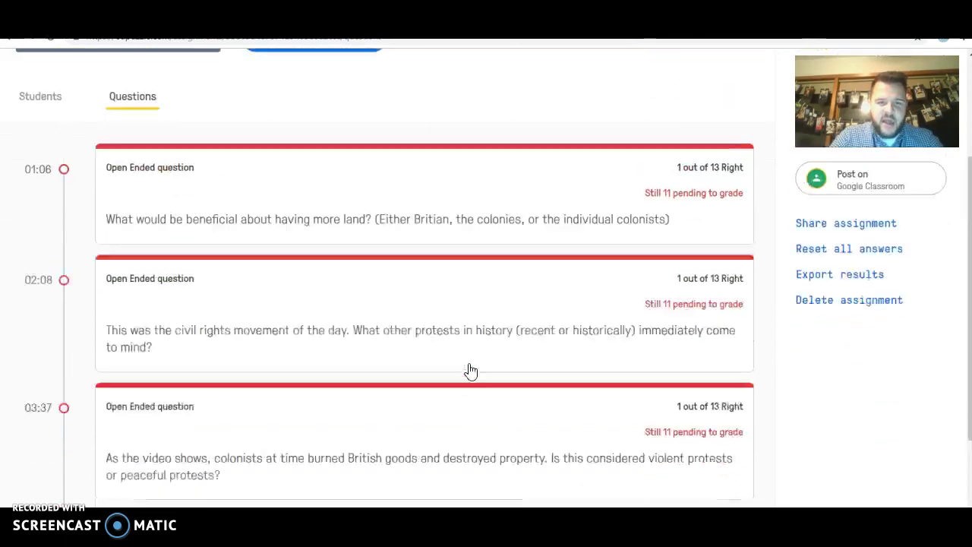
click(433, 371)
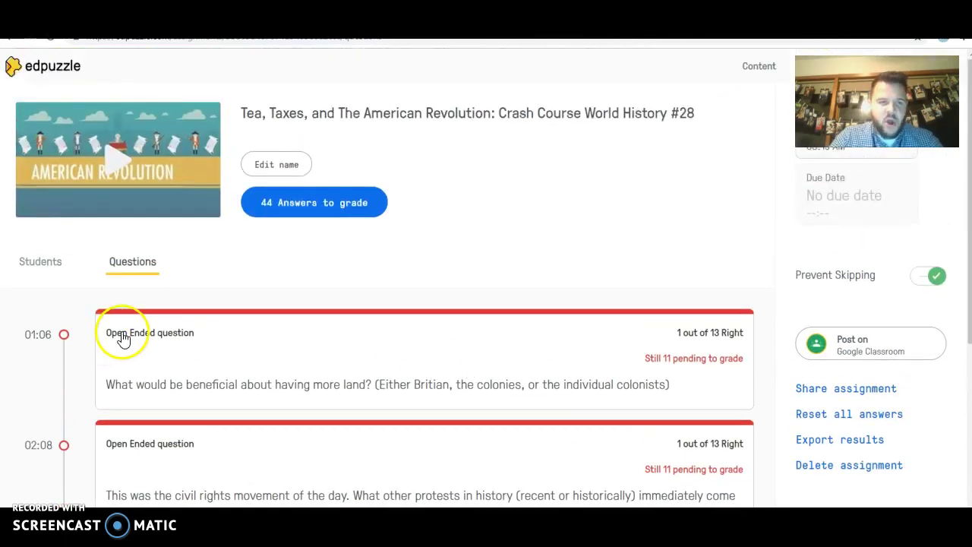
scroll(223, 364, down, 2)
scroll(374, 335, up, 2)
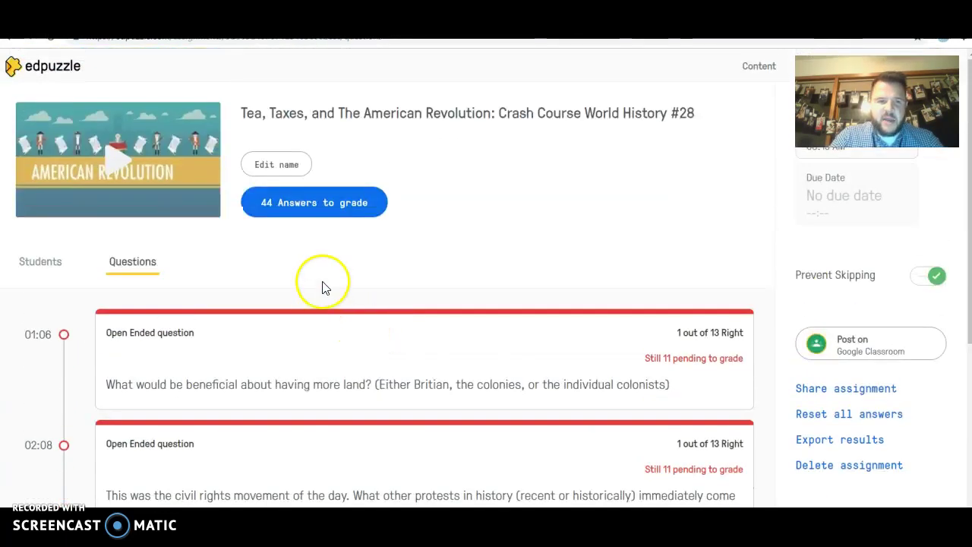
Open the answers to grade and look through the pending student responses, then show all graded answers
click(330, 209)
scroll(347, 287, down, 1)
scroll(684, 209, up, 1)
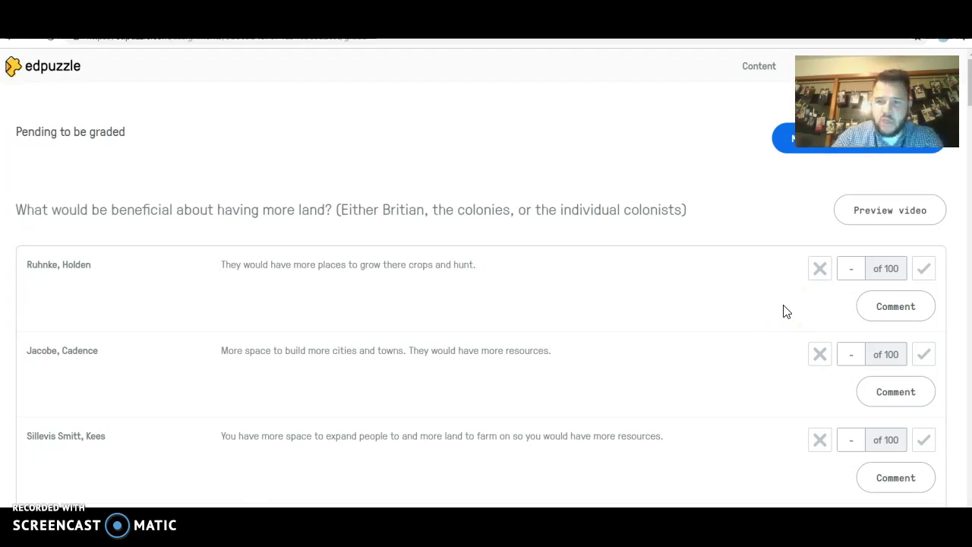
scroll(741, 275, down, 15)
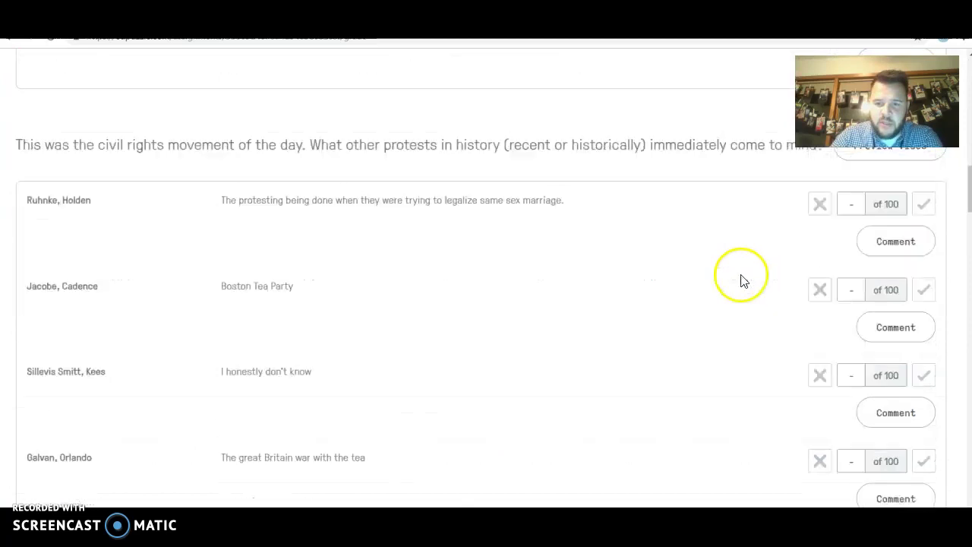
scroll(744, 281, down, 20)
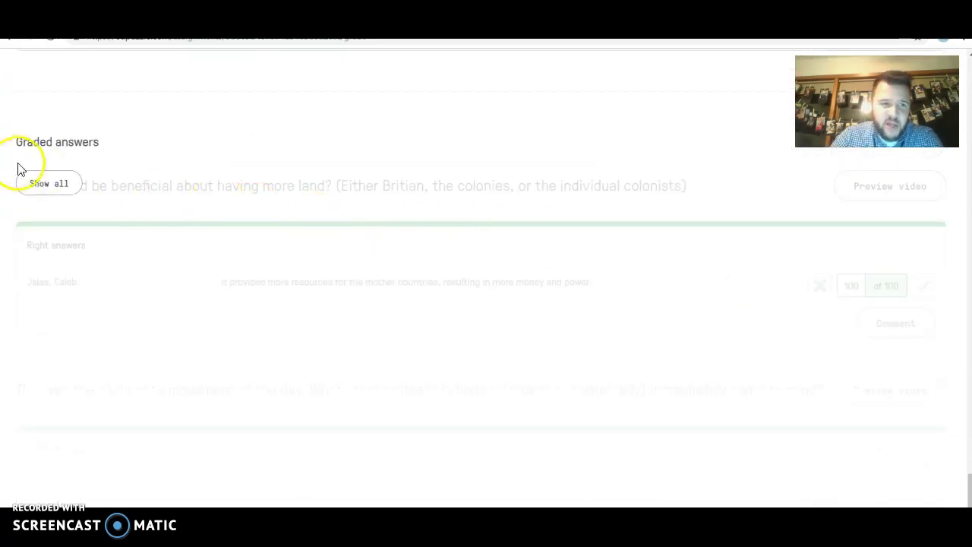
click(59, 186)
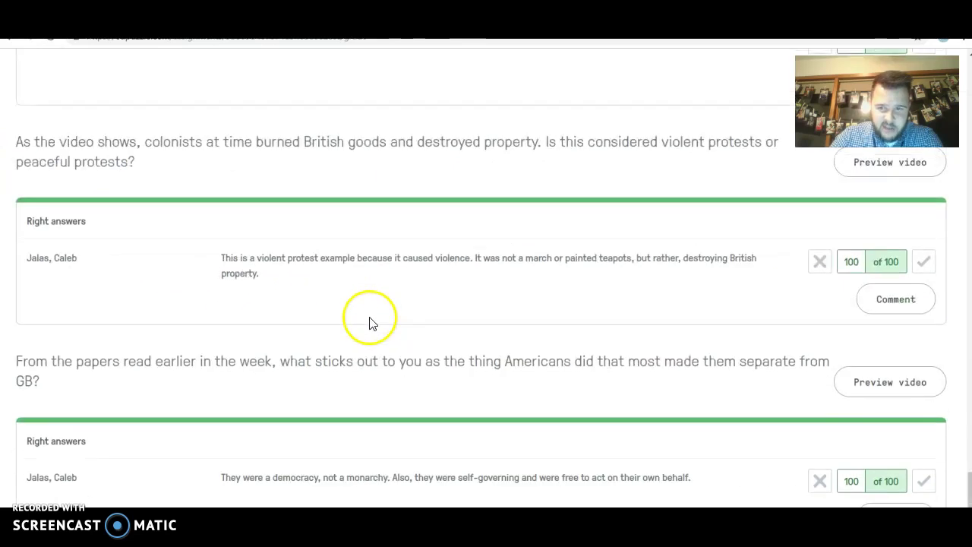
scroll(372, 319, up, 20)
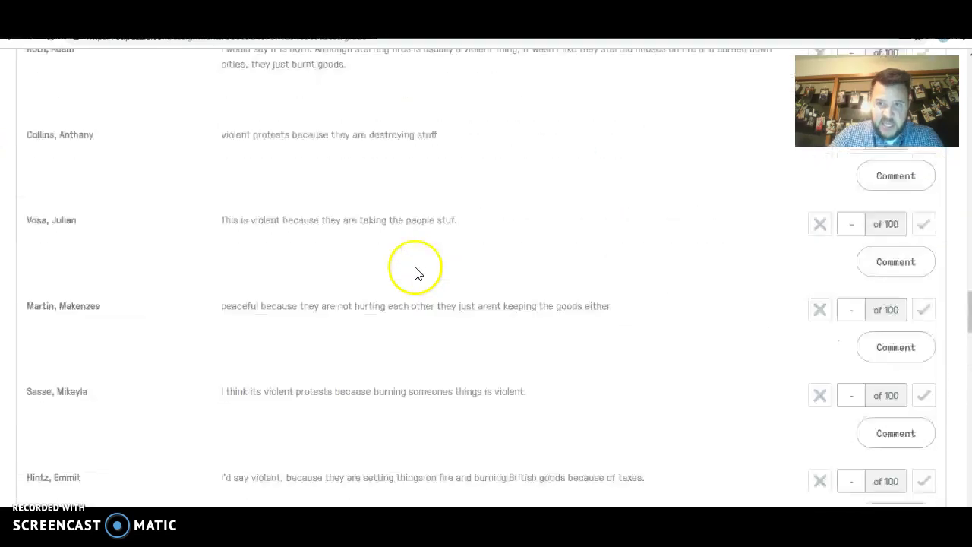
Leave the grading page, reopen the 11th-grade assignment "Tea, Taxes, and The American Revolution" and look through its student list
scroll(372, 218, up, 10)
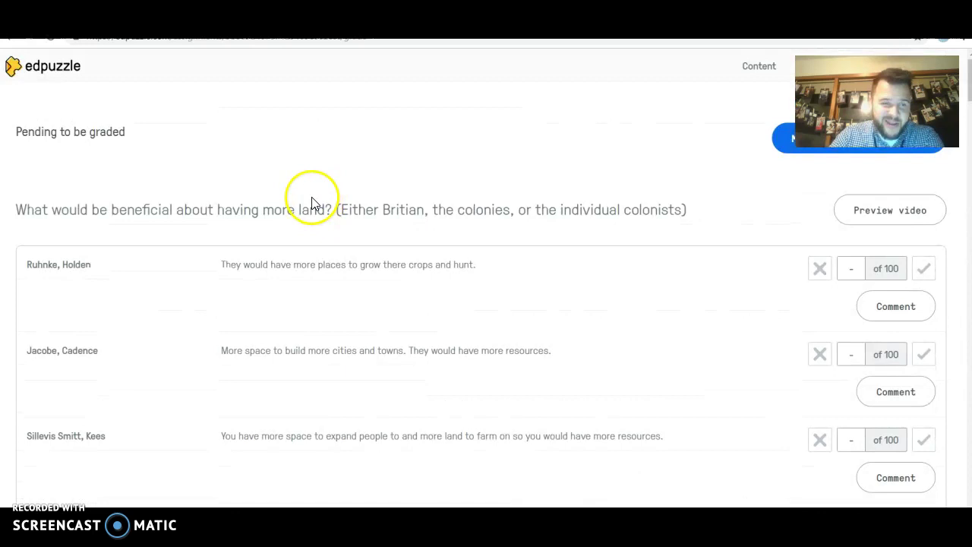
click(70, 69)
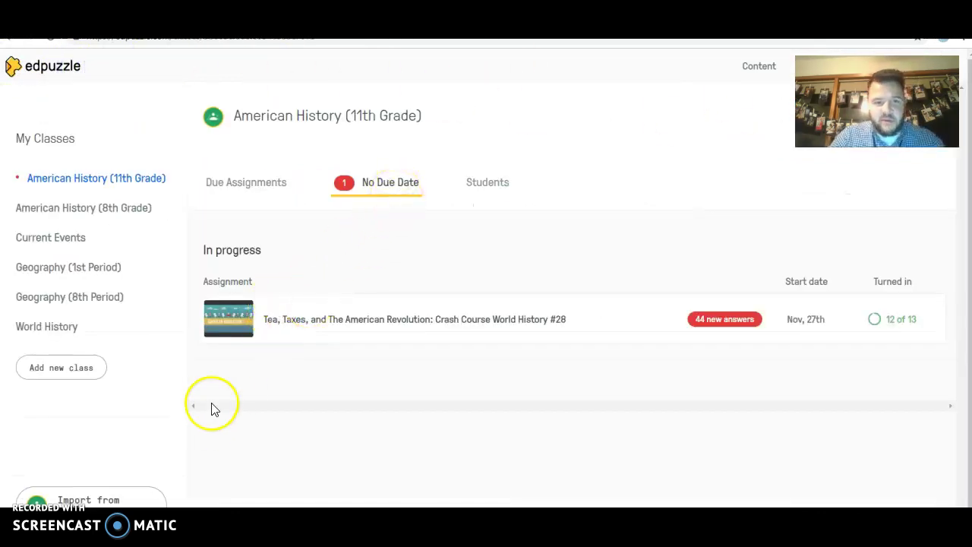
click(379, 325)
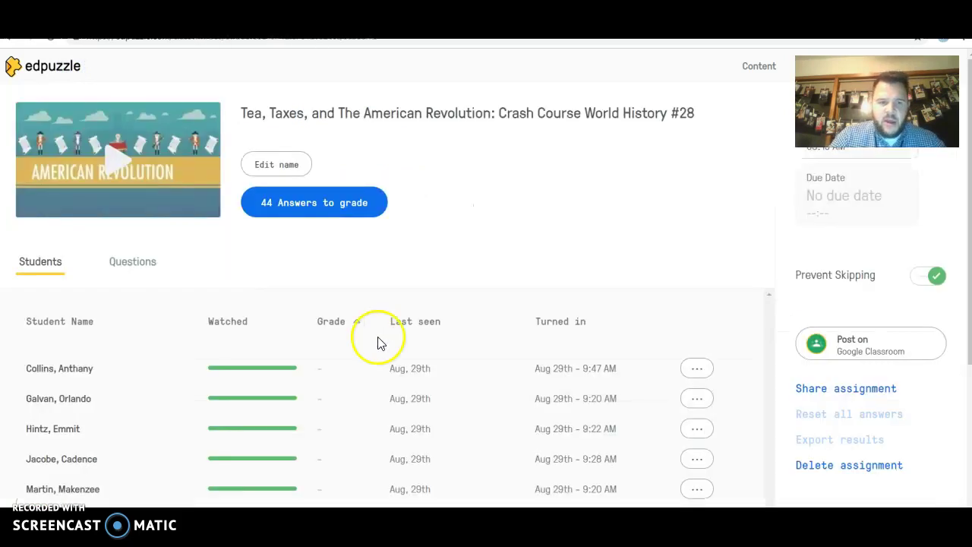
scroll(434, 311, down, 2)
scroll(437, 315, up, 3)
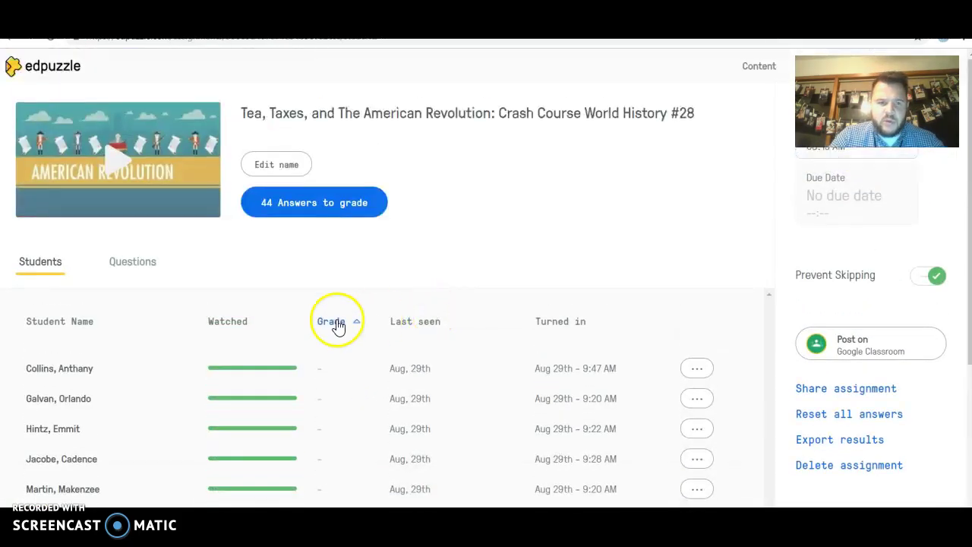
drag(149, 265, 191, 281)
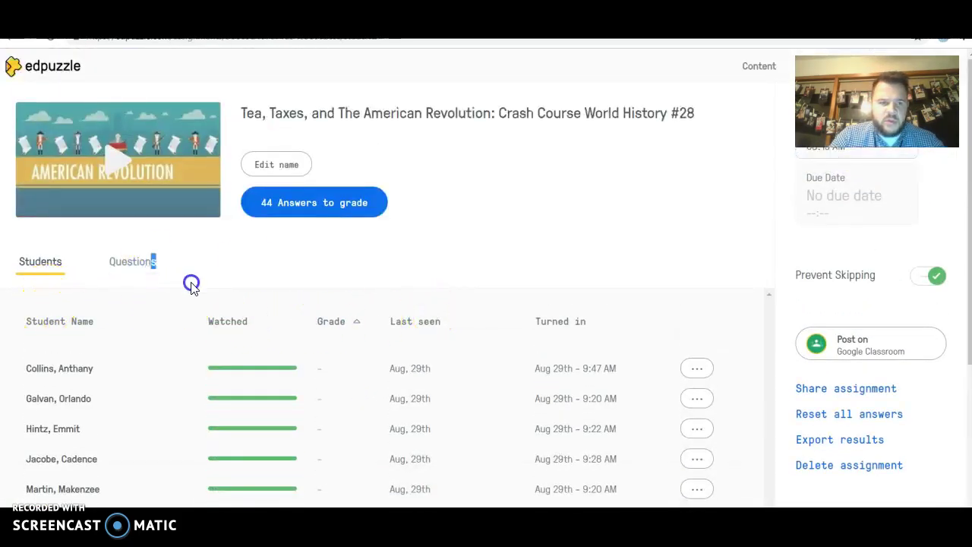
scroll(767, 286, down, 3)
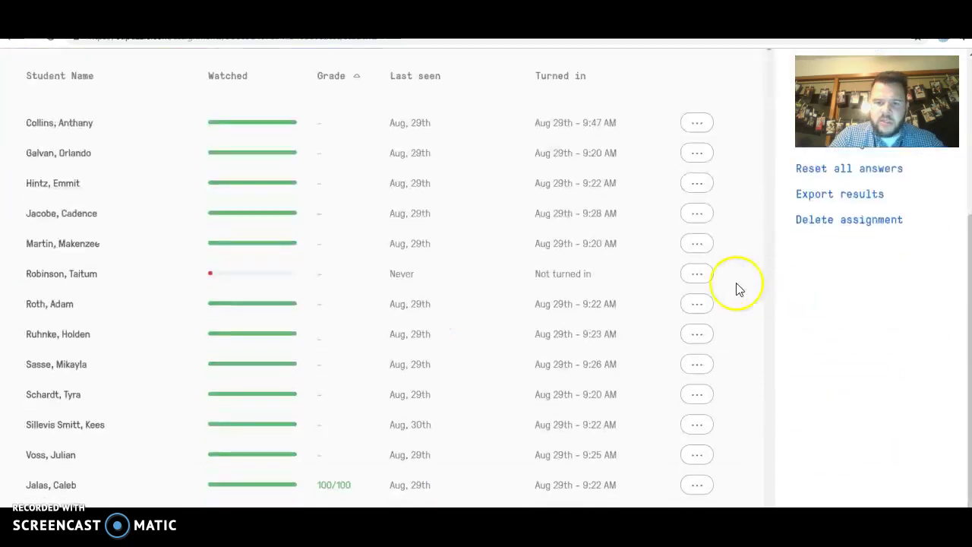
Open the report of the student who turned in at 9:26 AM and examine the video views per portion and open-ended answers
click(75, 374)
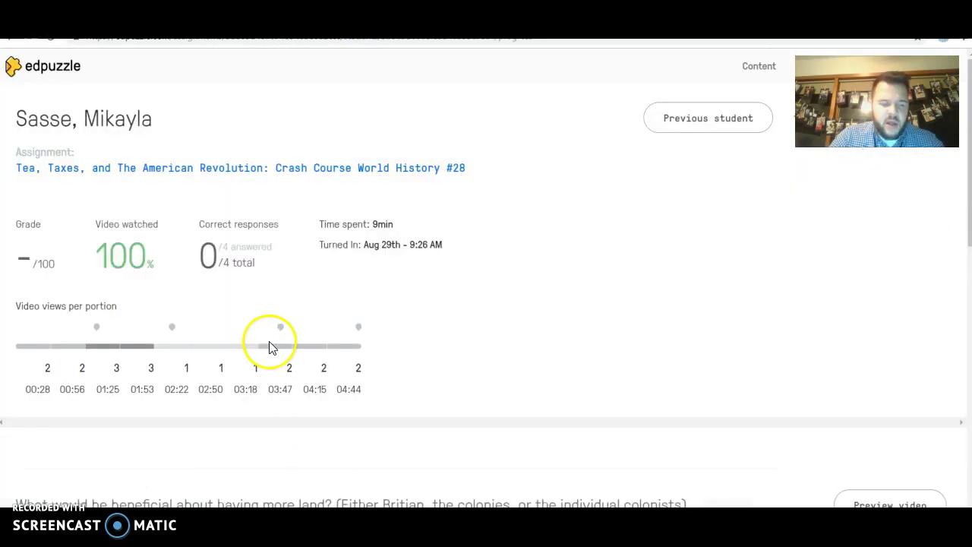
scroll(326, 328, down, 3)
scroll(327, 323, down, 6)
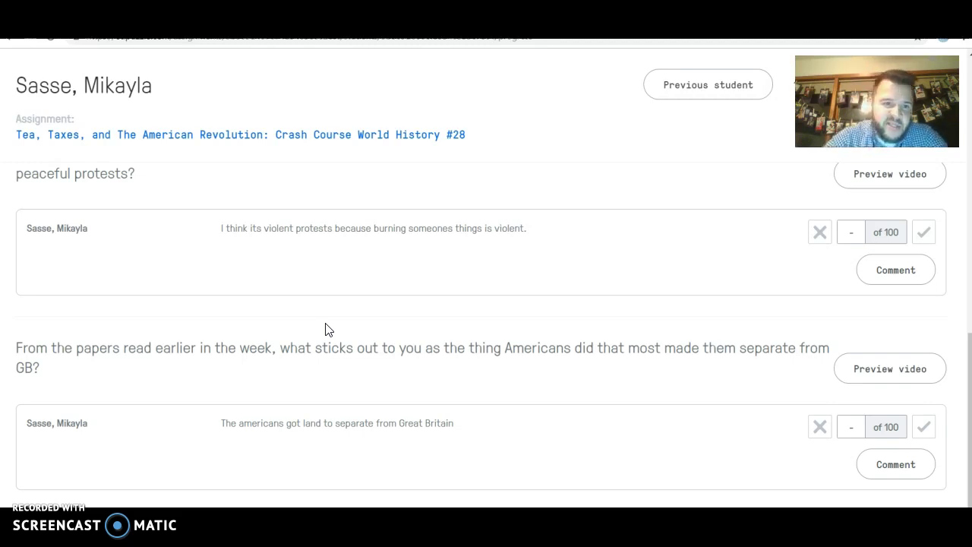
scroll(365, 307, up, 10)
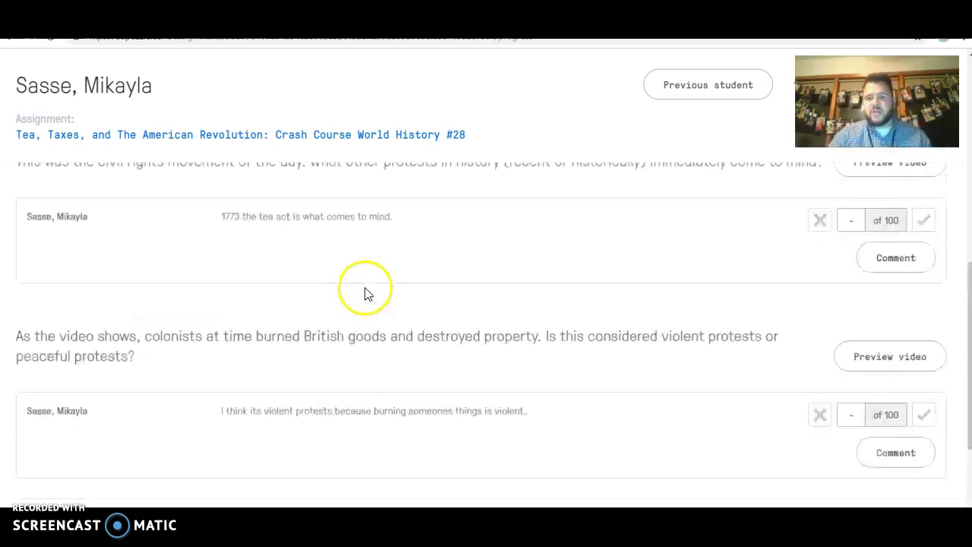
scroll(364, 292, up, 1)
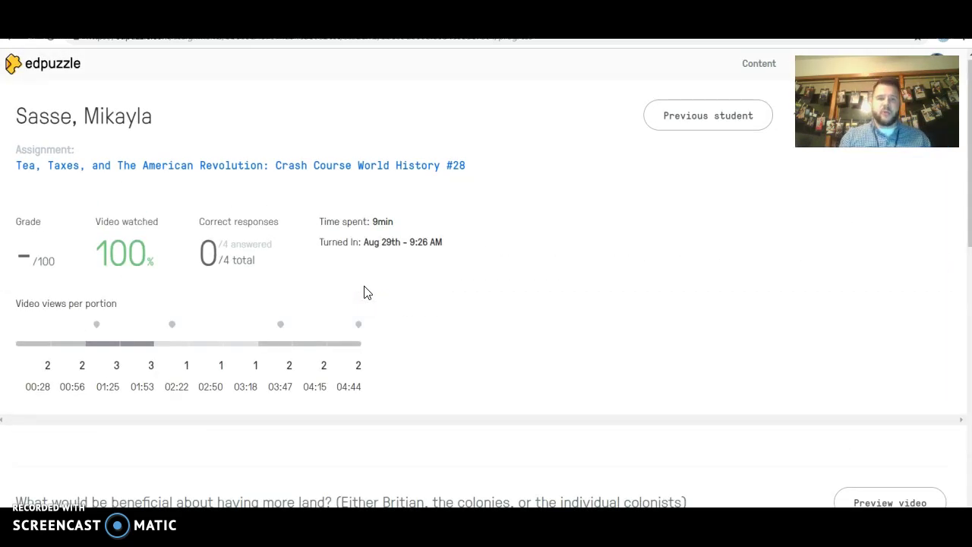